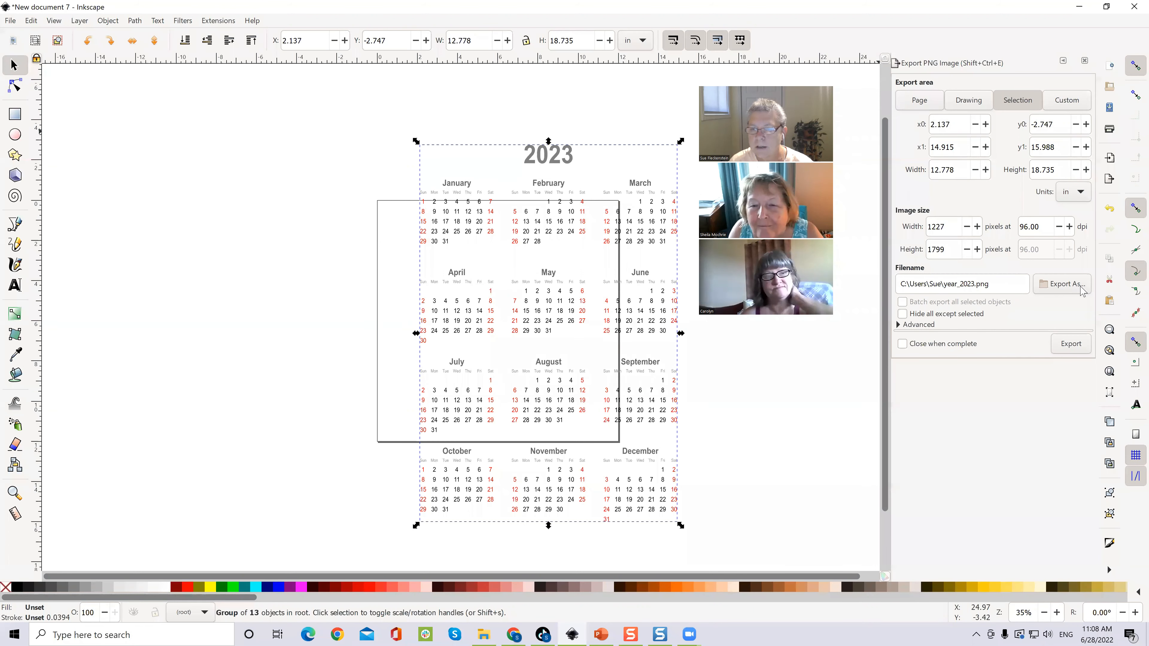
# Step: Set the PNG export file name to example.png in Downloads, then open the Downloads folder
pyautogui.click(1051, 285)
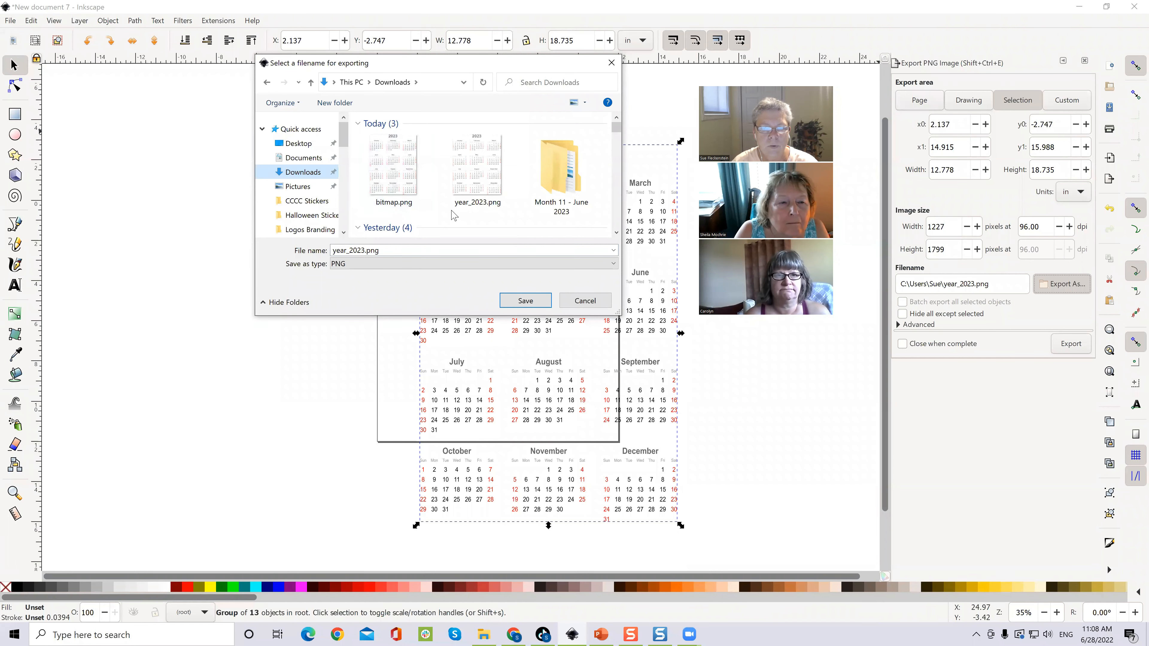
pyautogui.doubleClick(404, 250)
pyautogui.write('example')
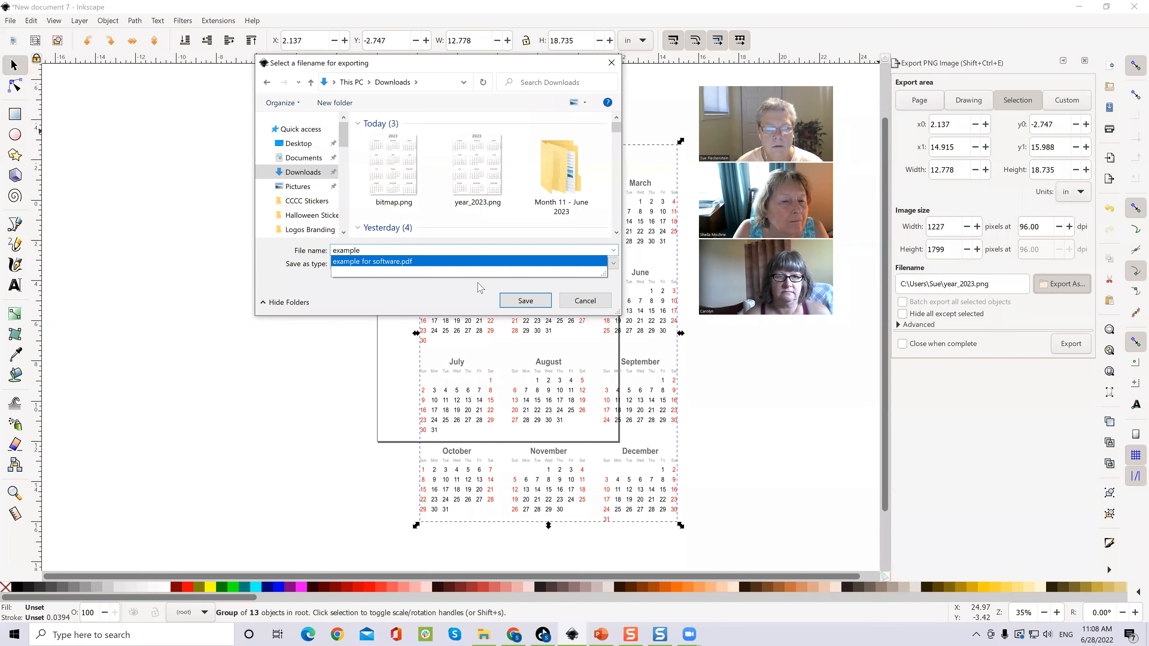
pyautogui.click(537, 303)
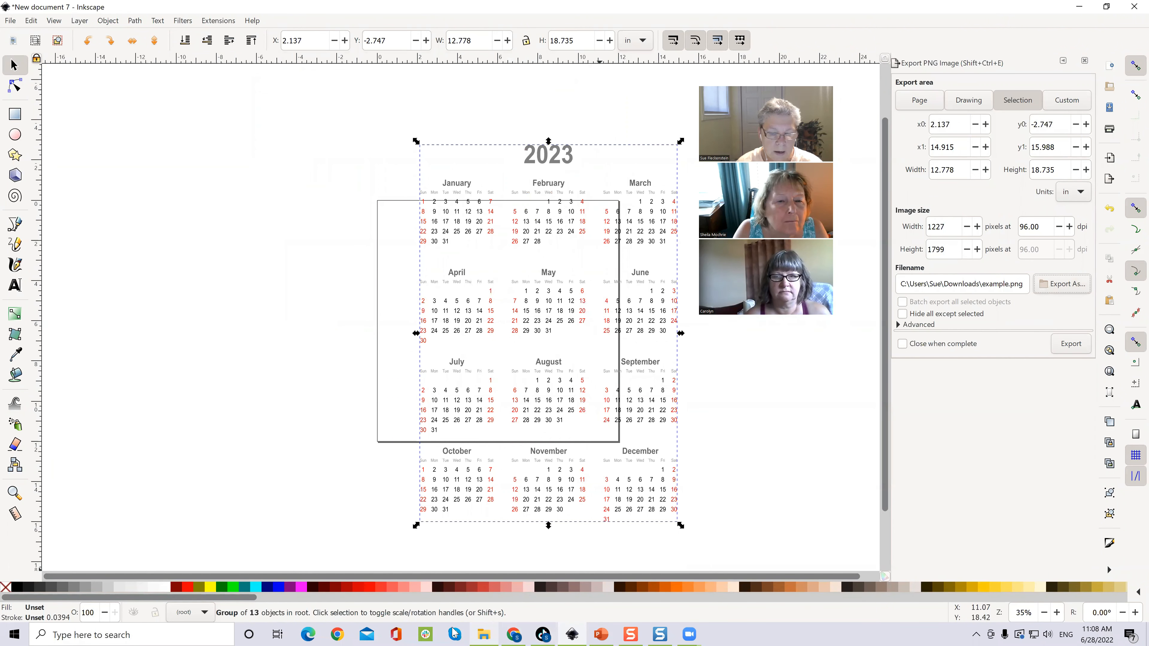
pyautogui.click(483, 635)
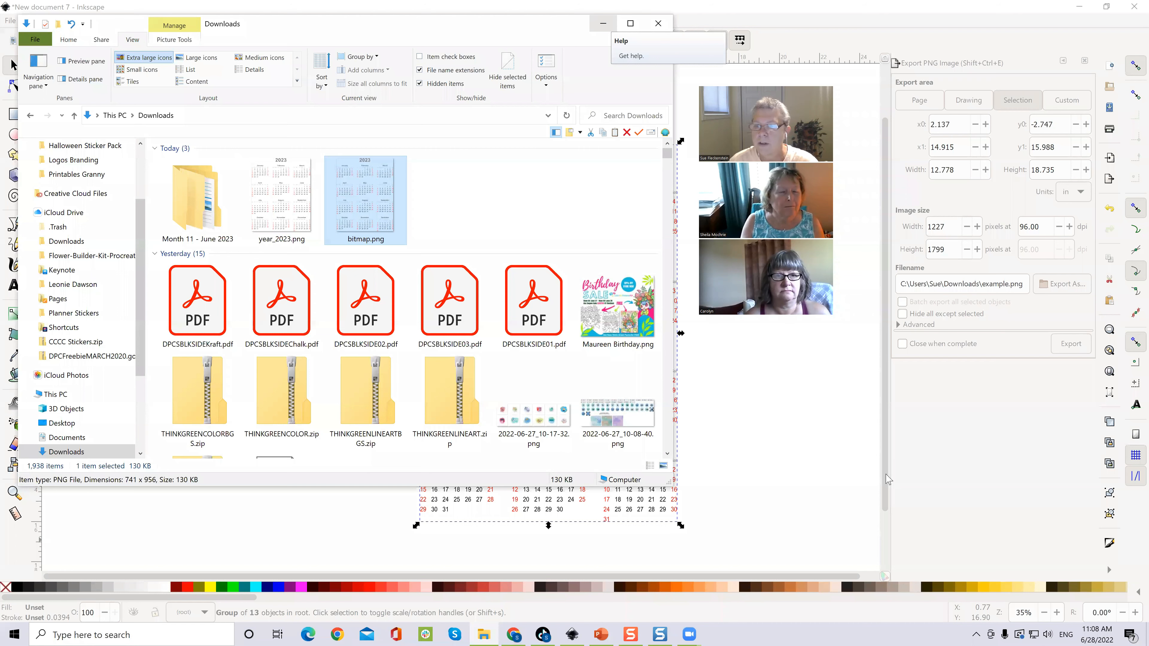
# Step: Return to Inkscape and export the calendar as example.png
pyautogui.click(1055, 284)
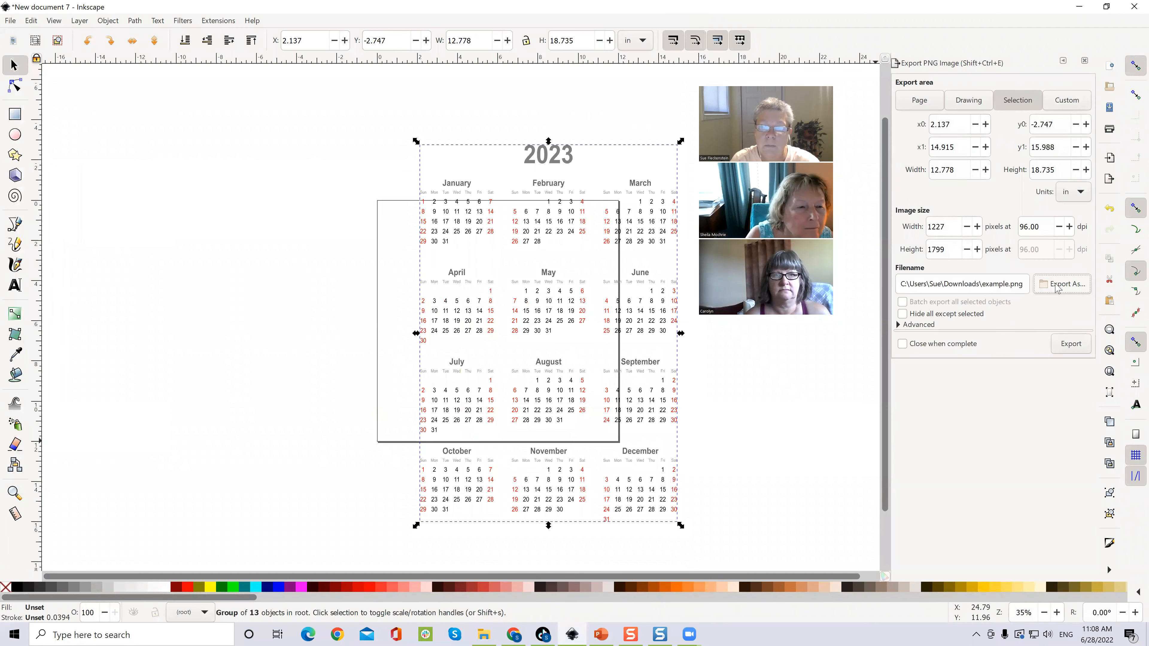
pyautogui.click(1073, 344)
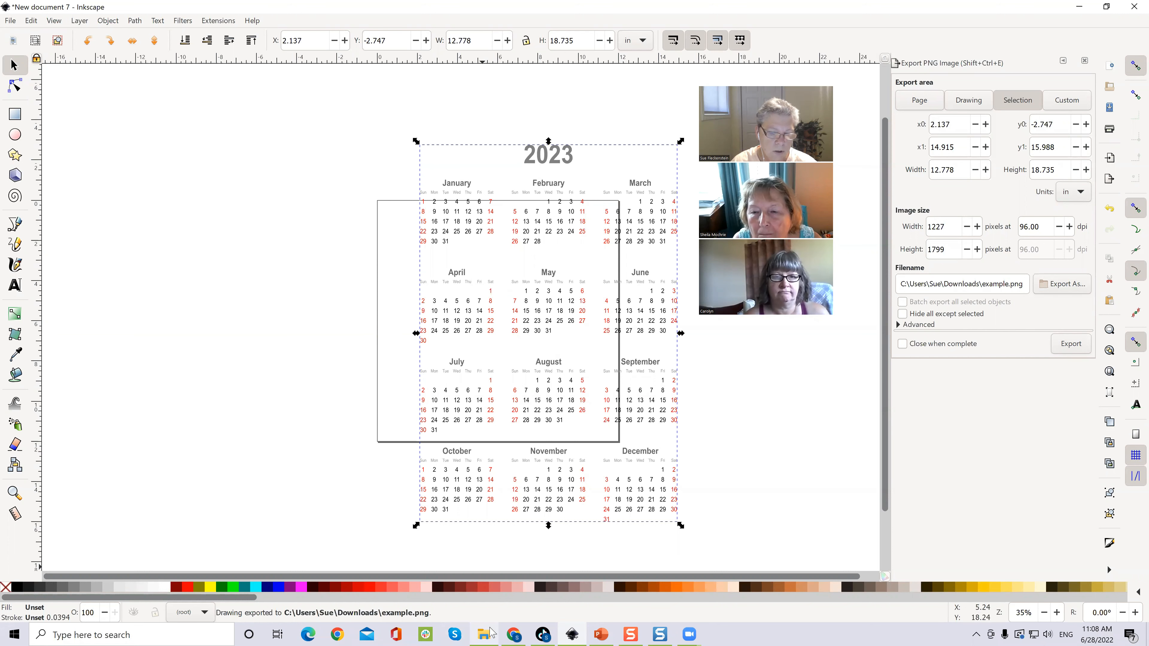
# Step: Preview example.png from Downloads in Windows Photos, then close the preview
pyautogui.click(482, 635)
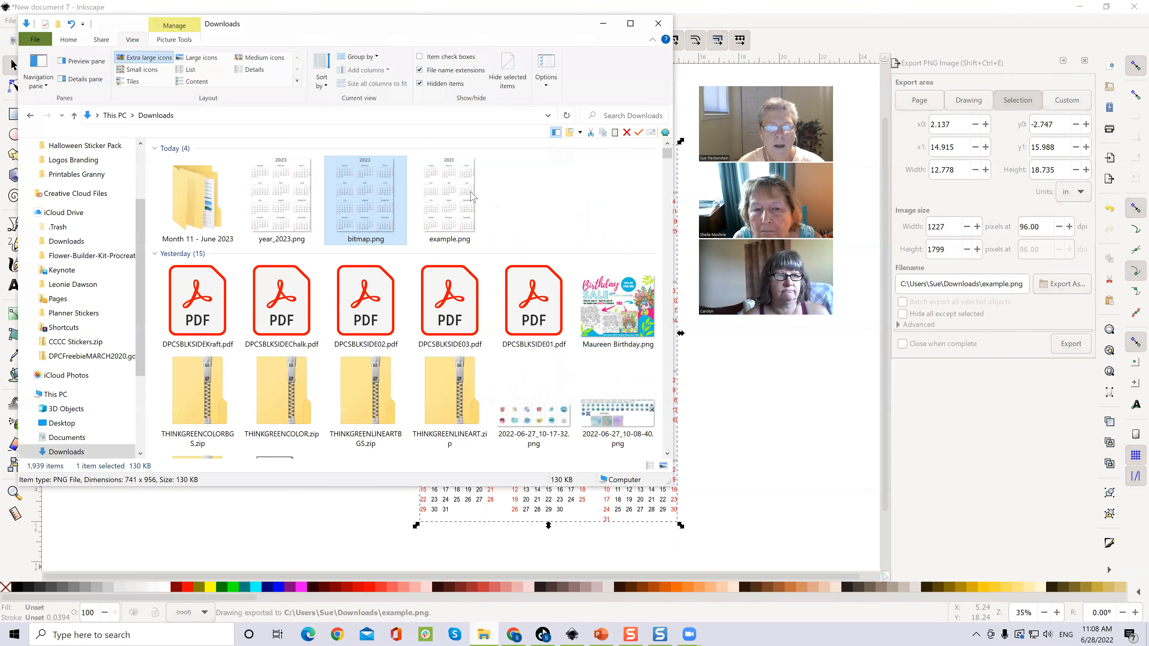
pyautogui.doubleClick(447, 189)
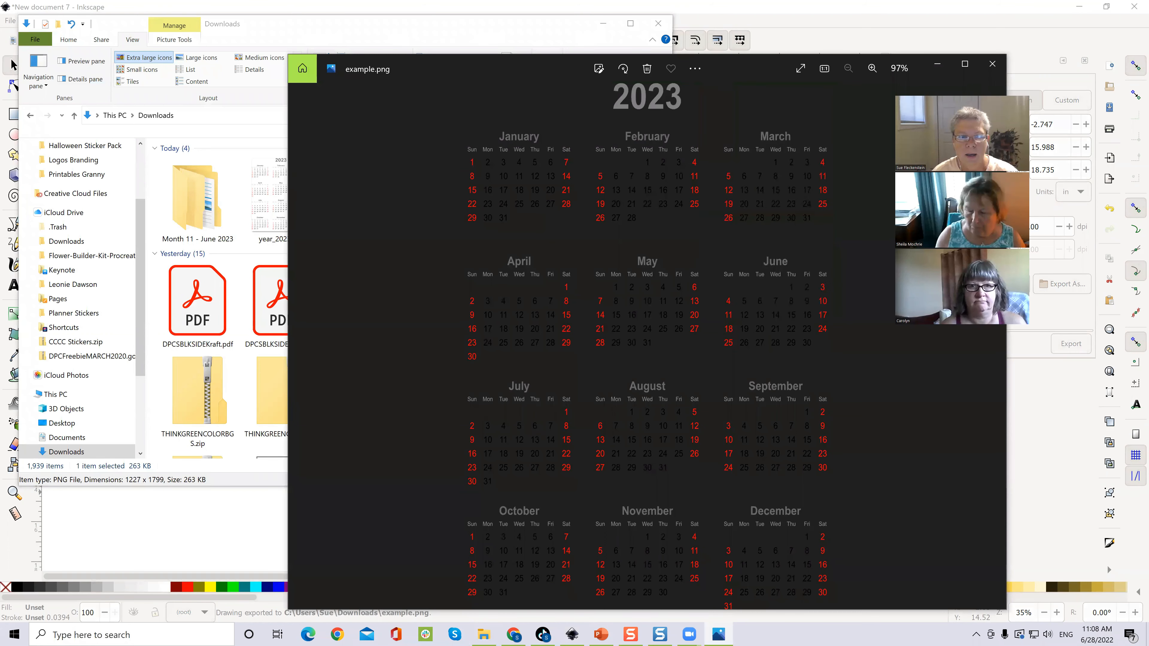
pyautogui.moveTo(481, 68); pyautogui.dragTo(359, 45)
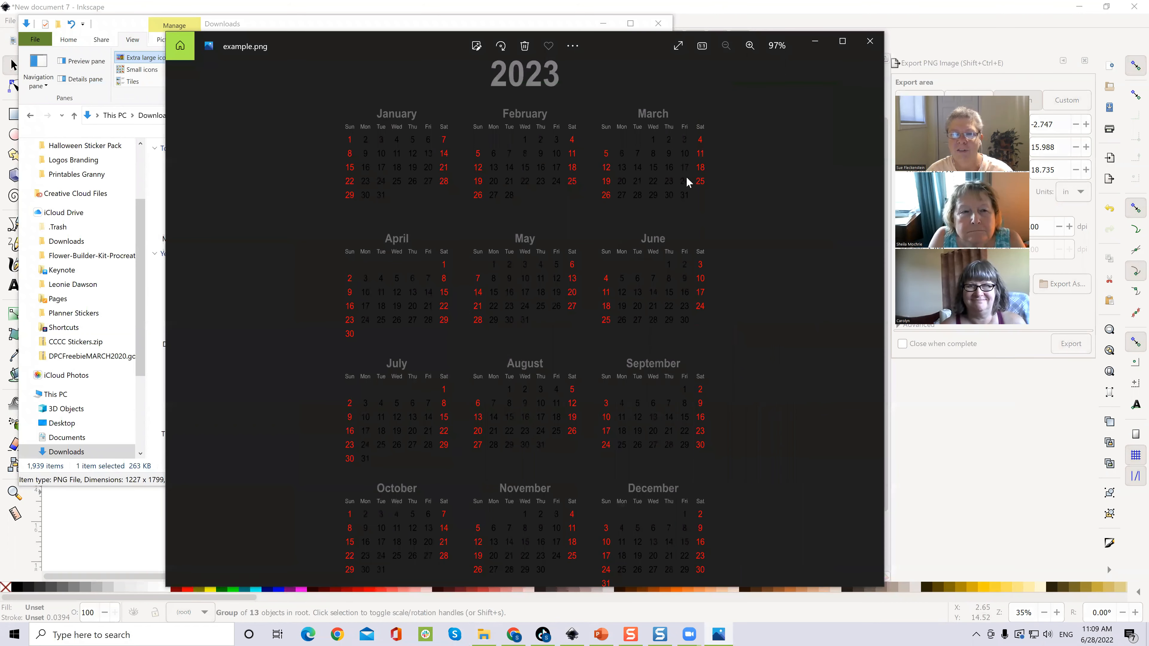
pyautogui.click(870, 41)
pyautogui.click(601, 635)
# Step: Drag example.png from Downloads onto slide 1 and shrink it to fit the slide
pyautogui.click(486, 634)
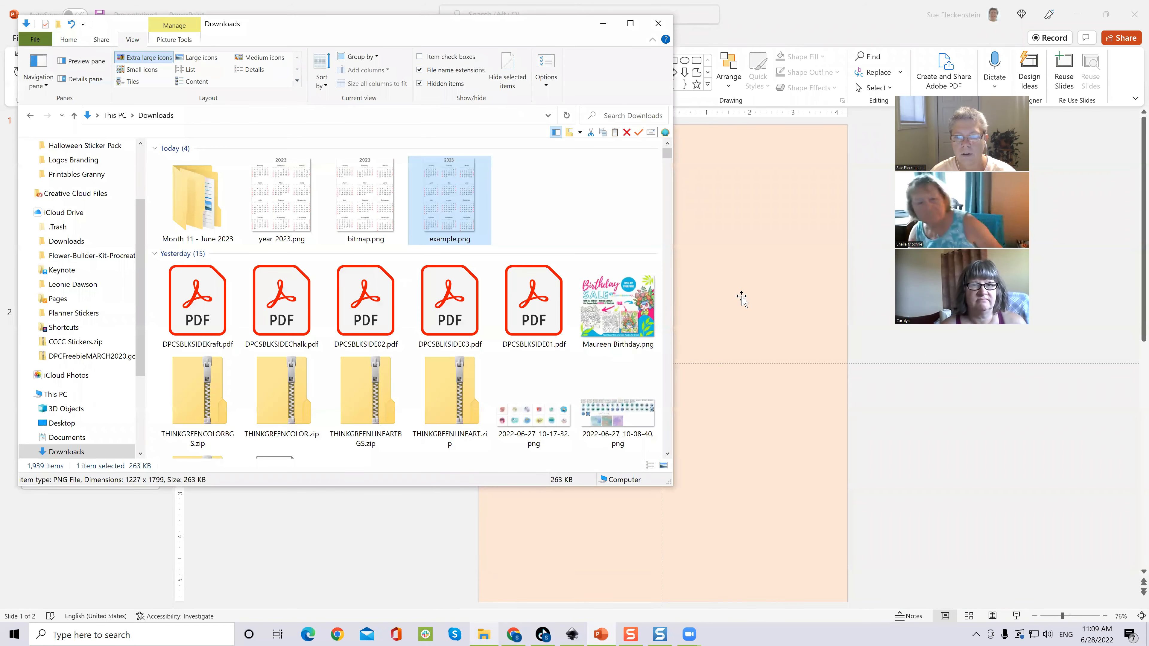
pyautogui.moveTo(742, 299); pyautogui.dragTo(739, 301)
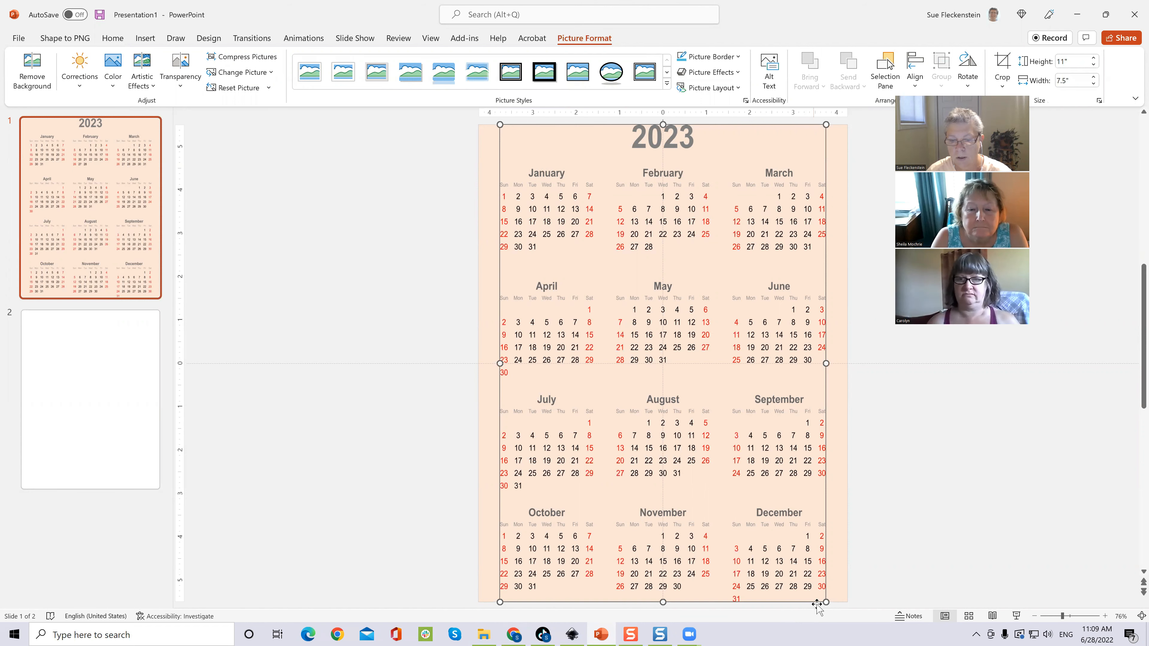
pyautogui.moveTo(828, 604); pyautogui.dragTo(734, 360)
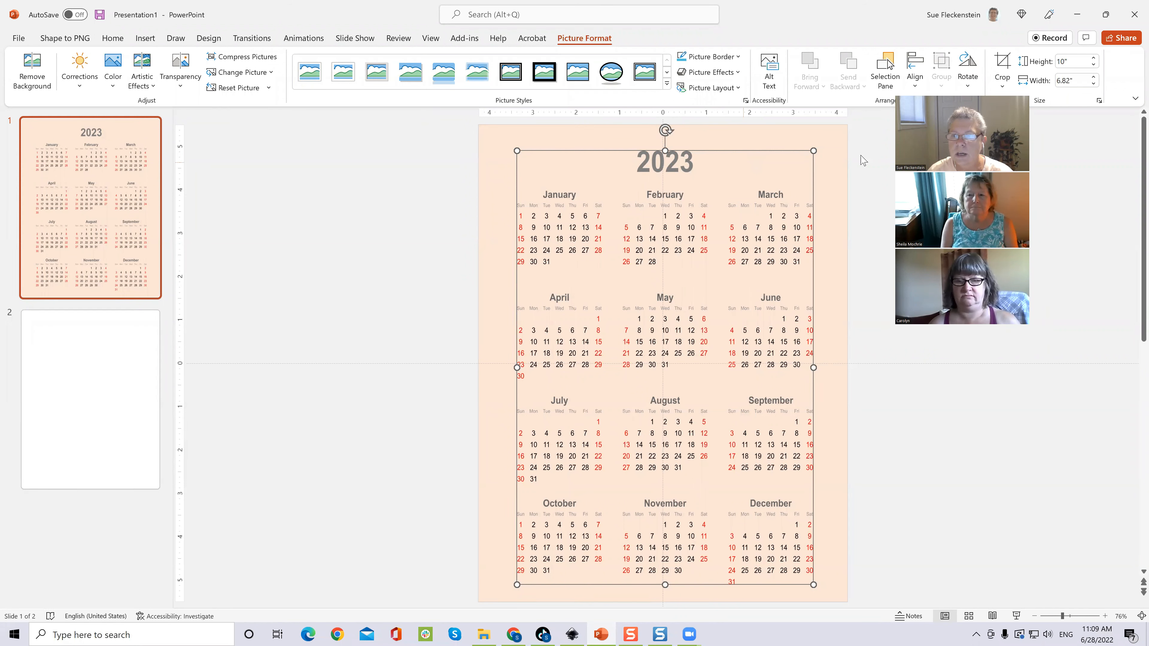
# Step: Crop the 2023 heading off the top of the calendar picture
pyautogui.click(996, 64)
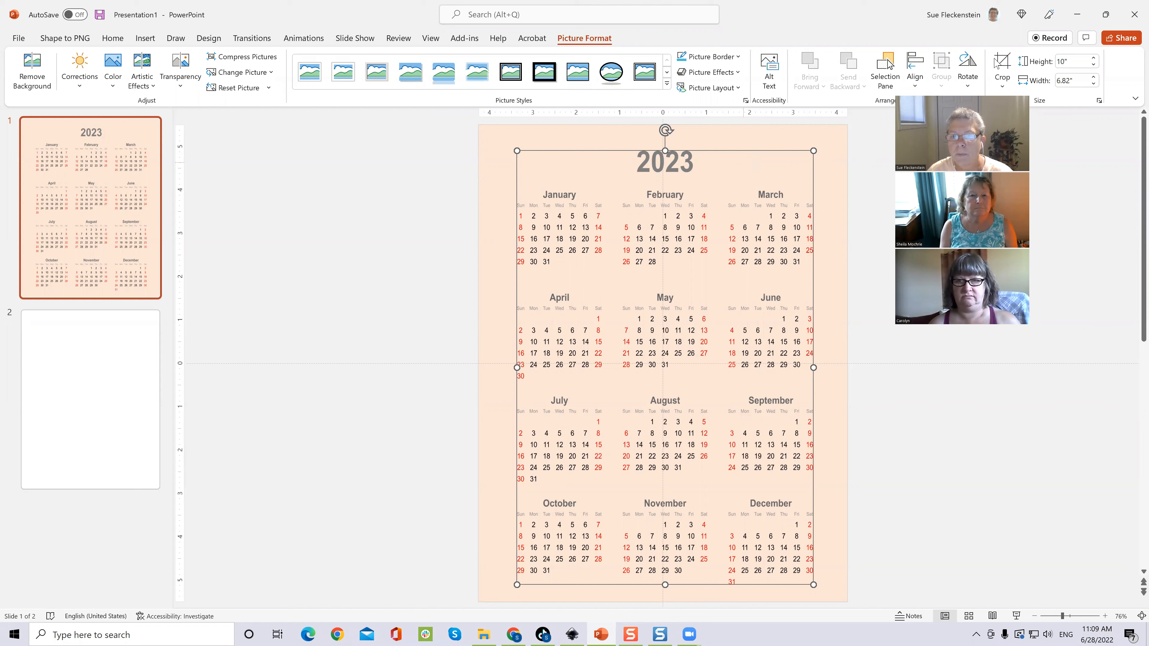
pyautogui.moveTo(666, 178); pyautogui.dragTo(667, 180)
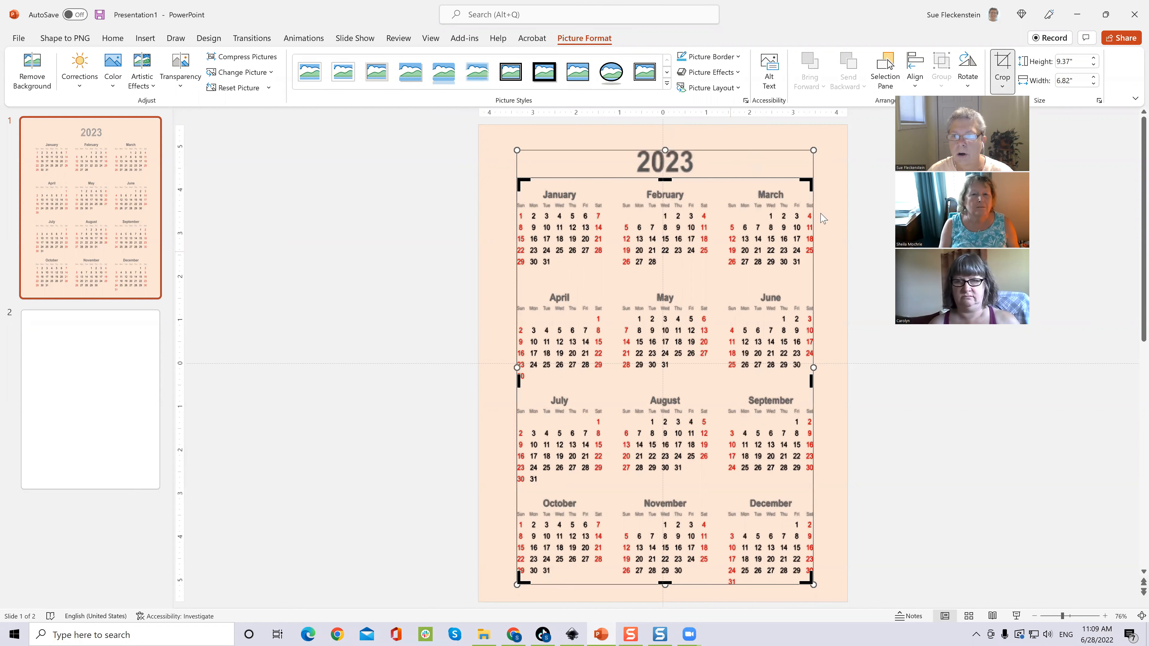
pyautogui.click(1002, 62)
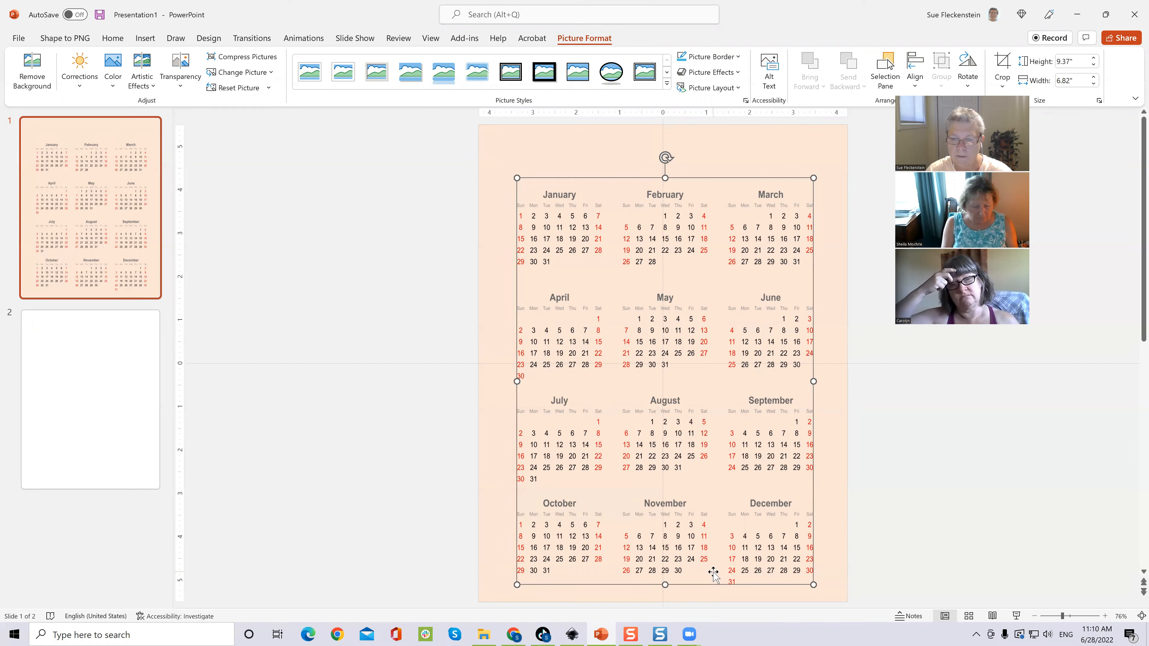
pyautogui.click(569, 634)
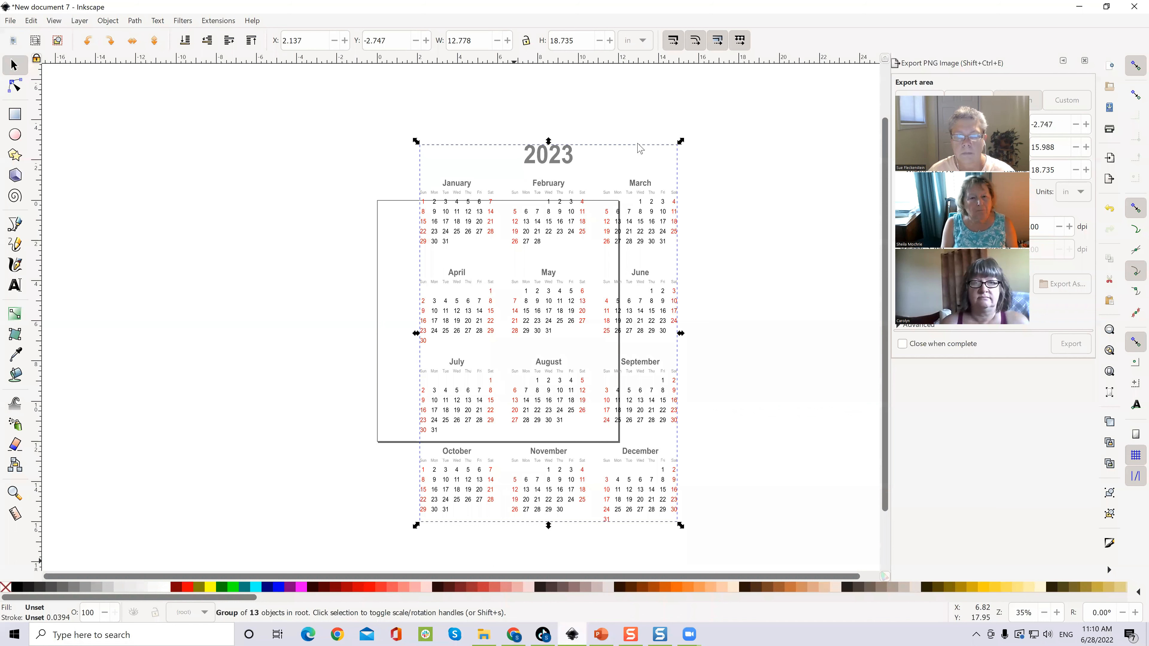
# Step: Delete the year calendar group from the Inkscape canvas
pyautogui.click(618, 161)
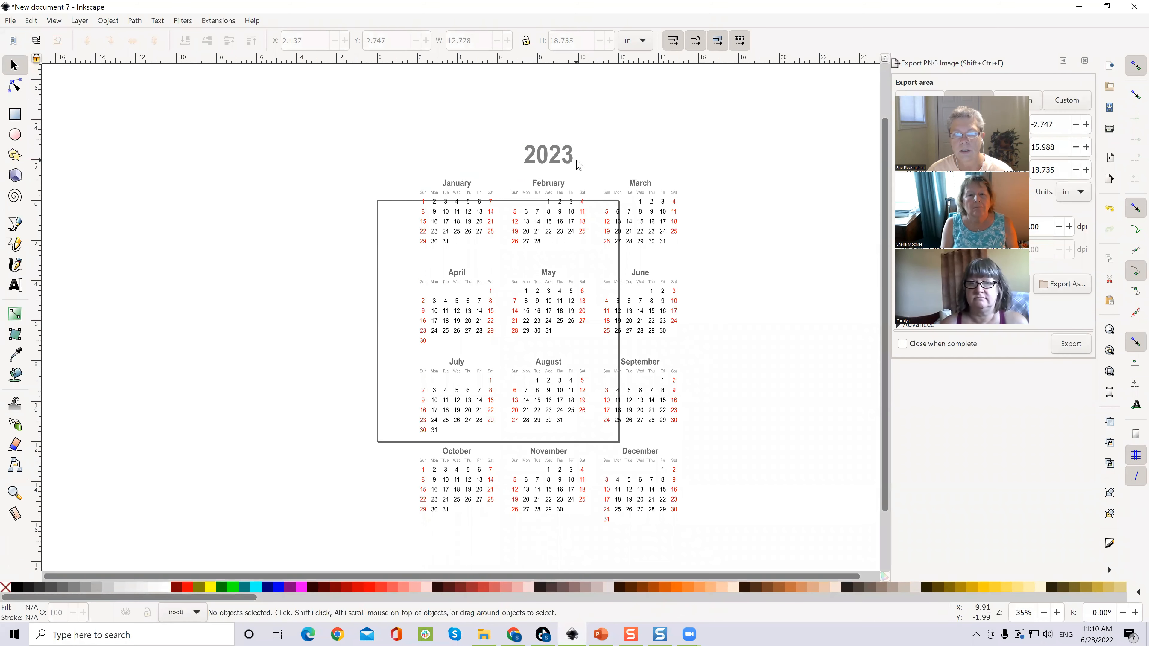
pyautogui.click(563, 154)
pyautogui.press('Delete')
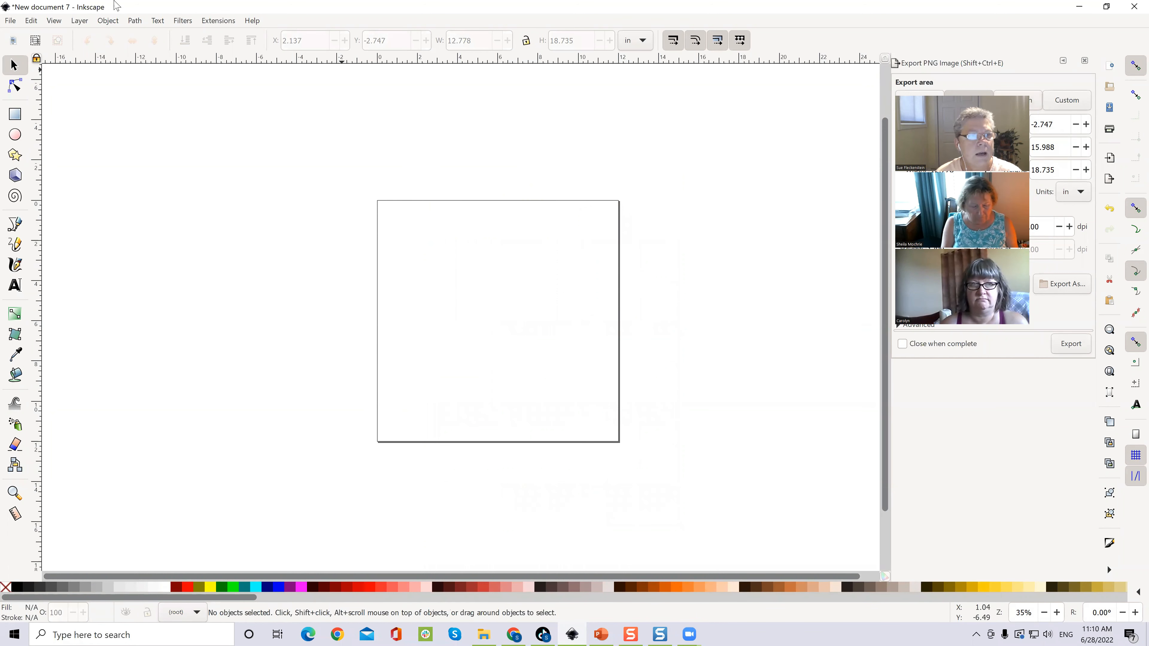
# Step: Create a new document from the Blank Page template at Letter 8.5 × 11 in
pyautogui.click(10, 21)
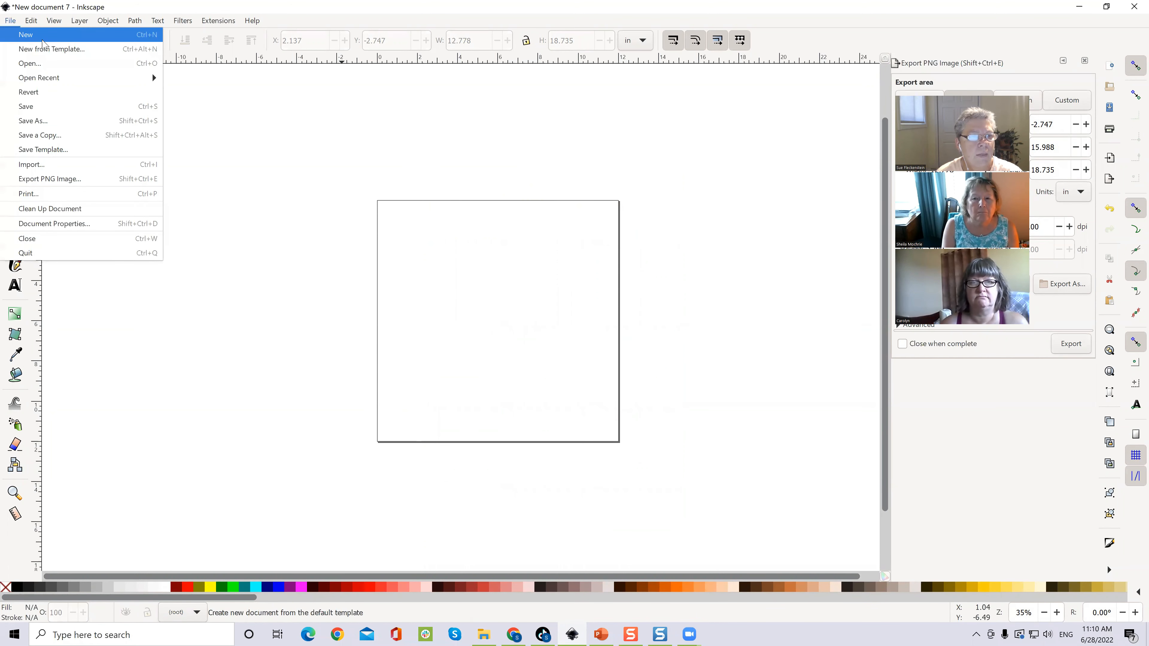
pyautogui.click(52, 50)
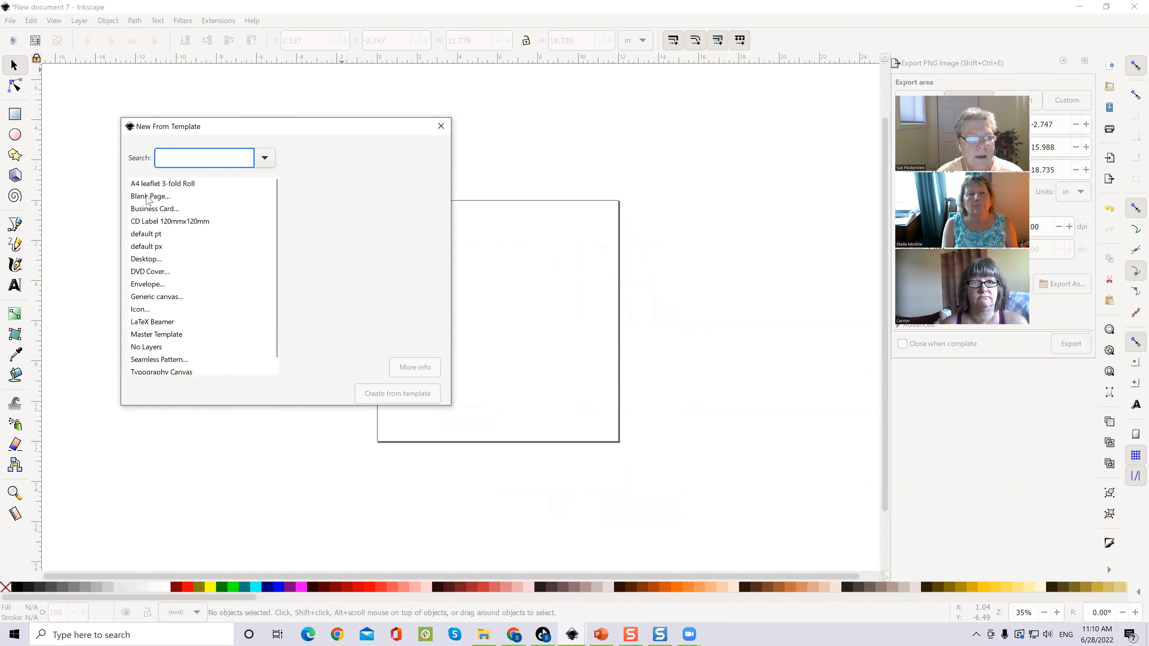
pyautogui.click(149, 197)
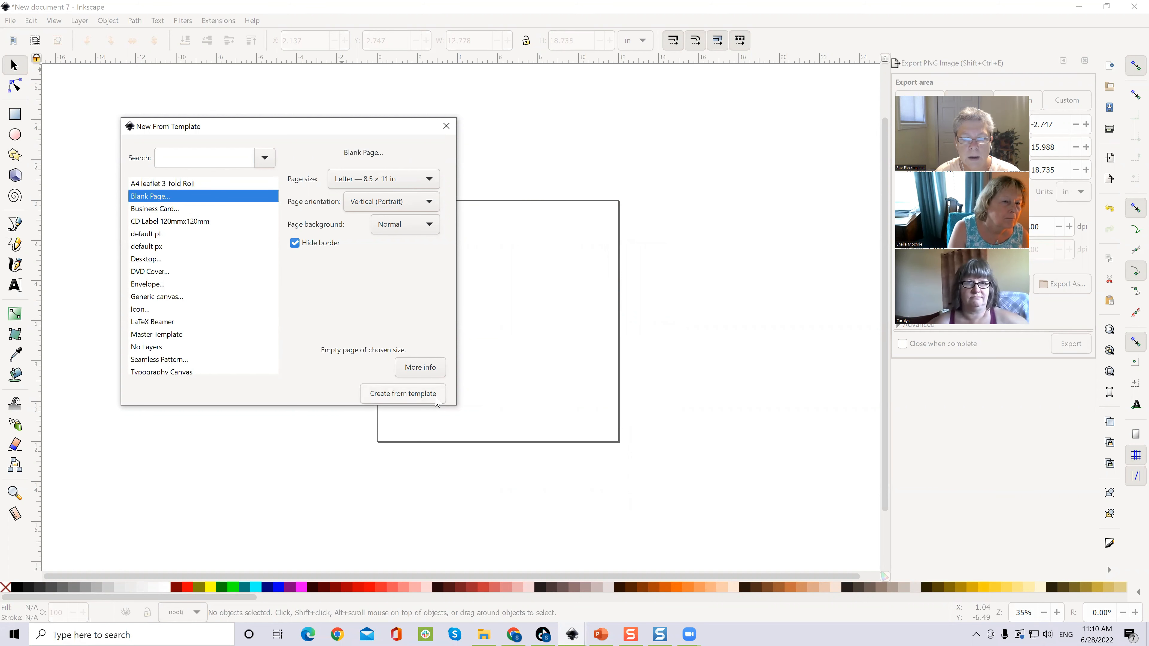
pyautogui.click(425, 399)
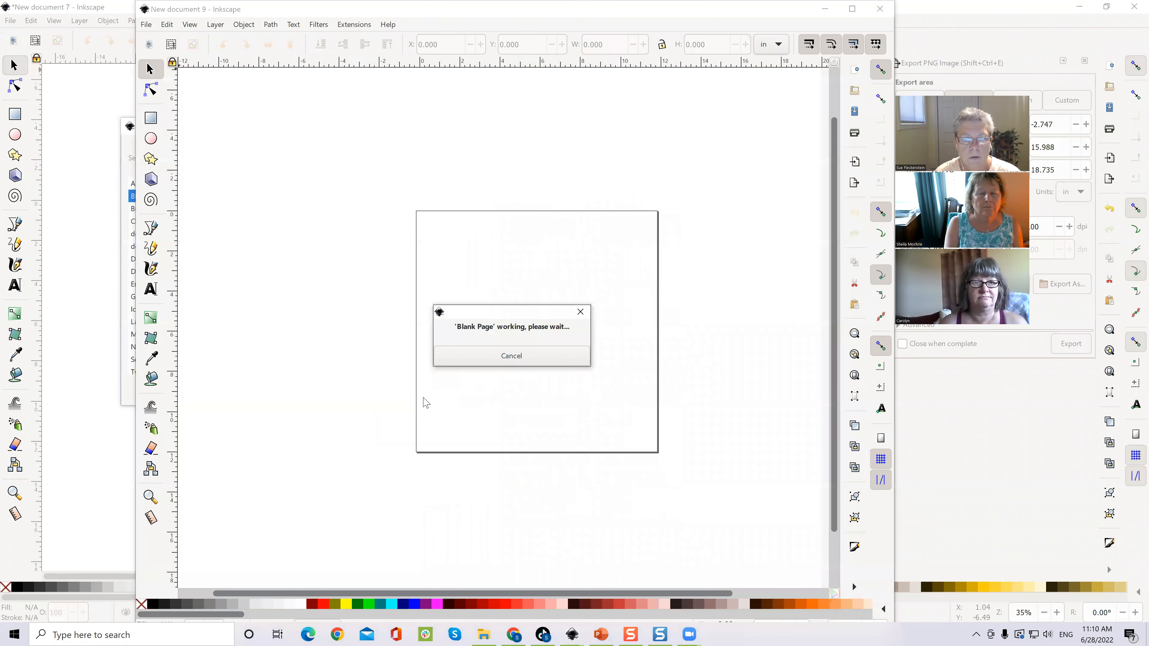
# Step: In Extensions > Render > Calendar, make the weeks start on Monday
pyautogui.click(353, 24)
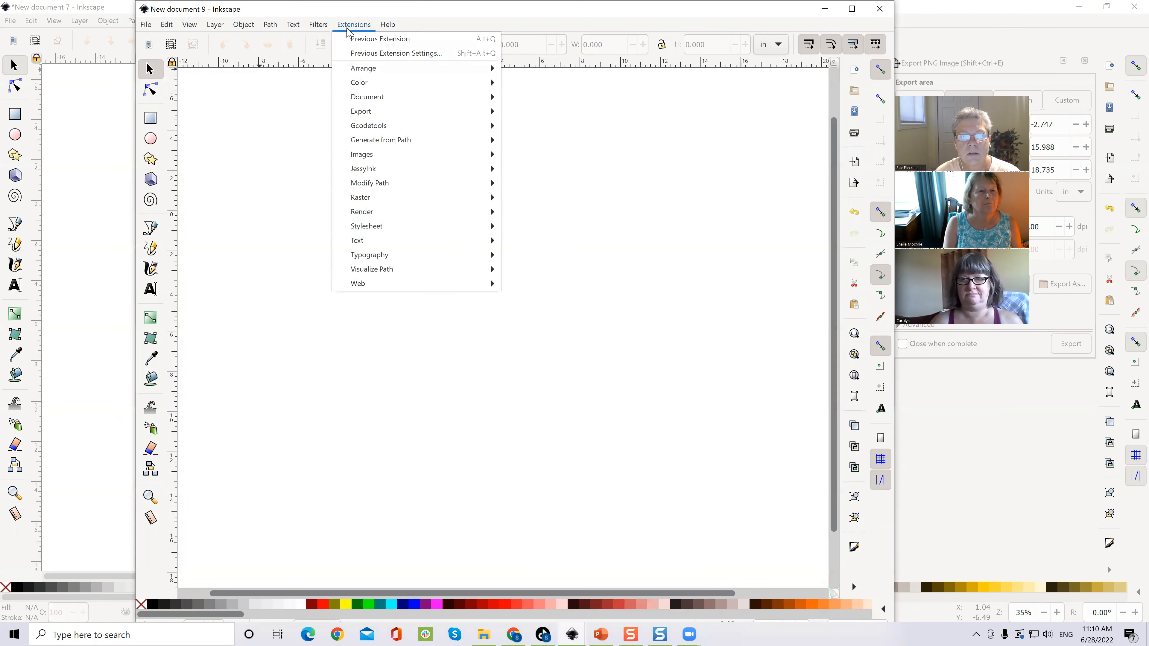
pyautogui.moveTo(367, 212)
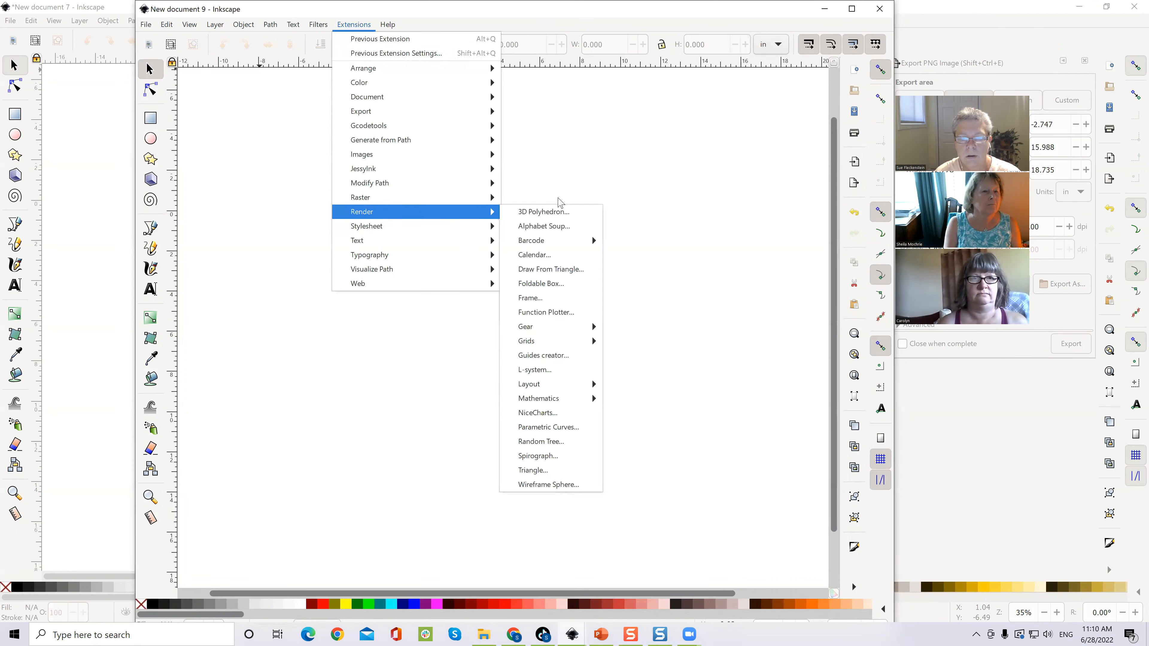
pyautogui.click(535, 257)
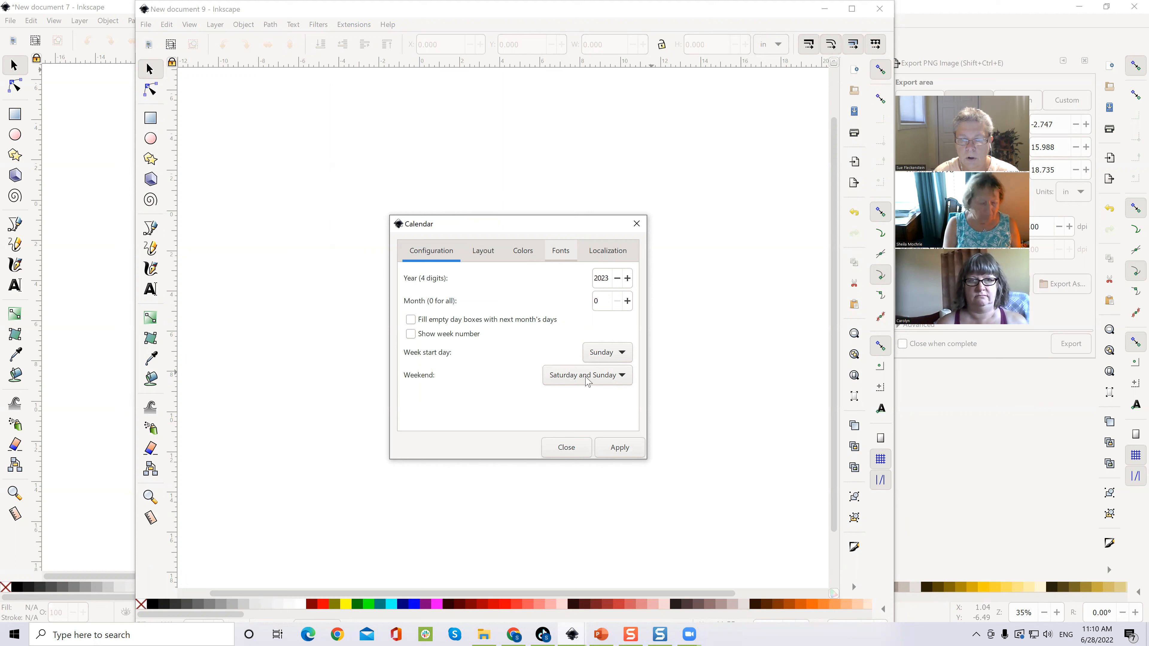
pyautogui.click(619, 355)
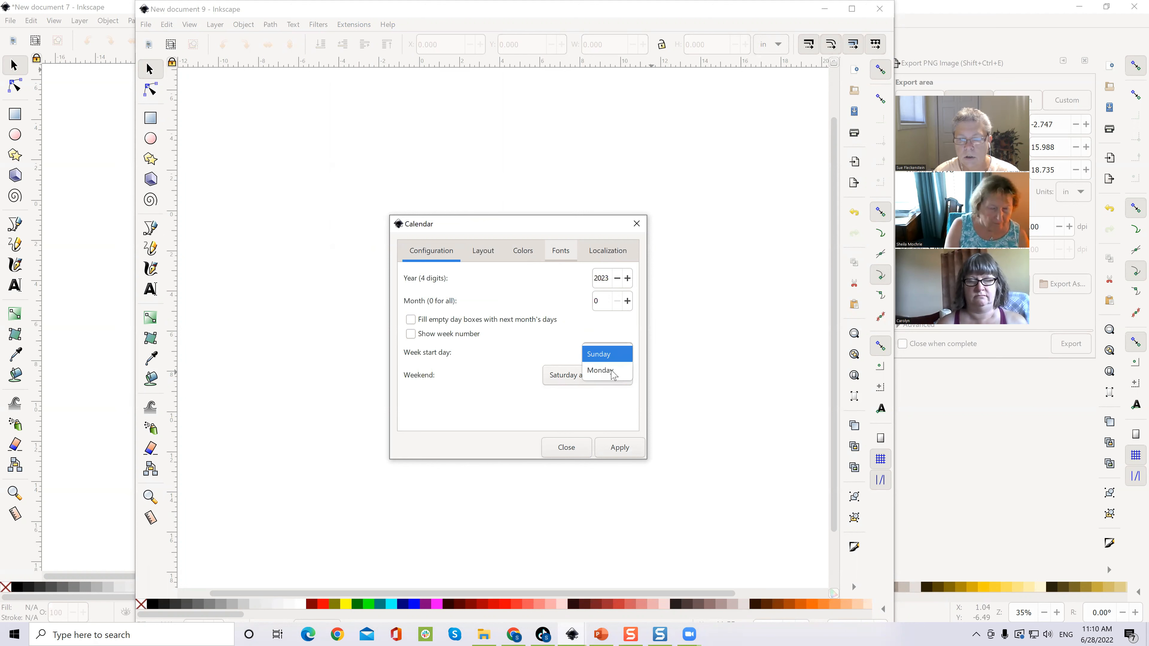
pyautogui.click(612, 371)
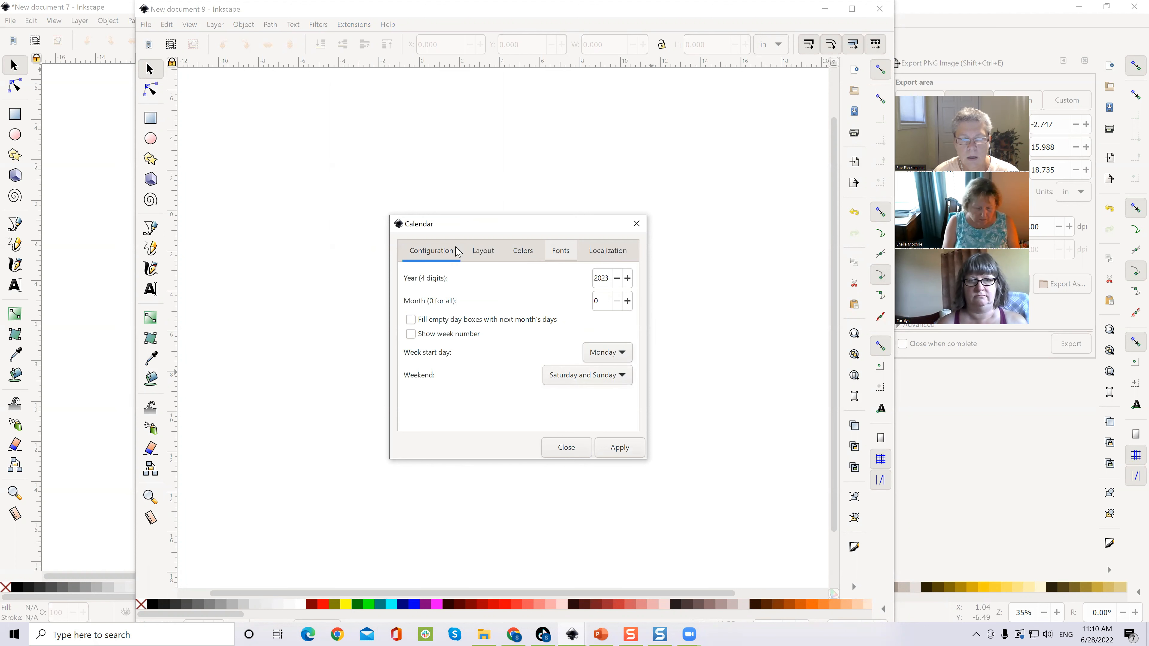
# Step: Review the Layout, Colors (red weekend days) and Fonts settings, then generate the 2023 calendar
pyautogui.click(483, 249)
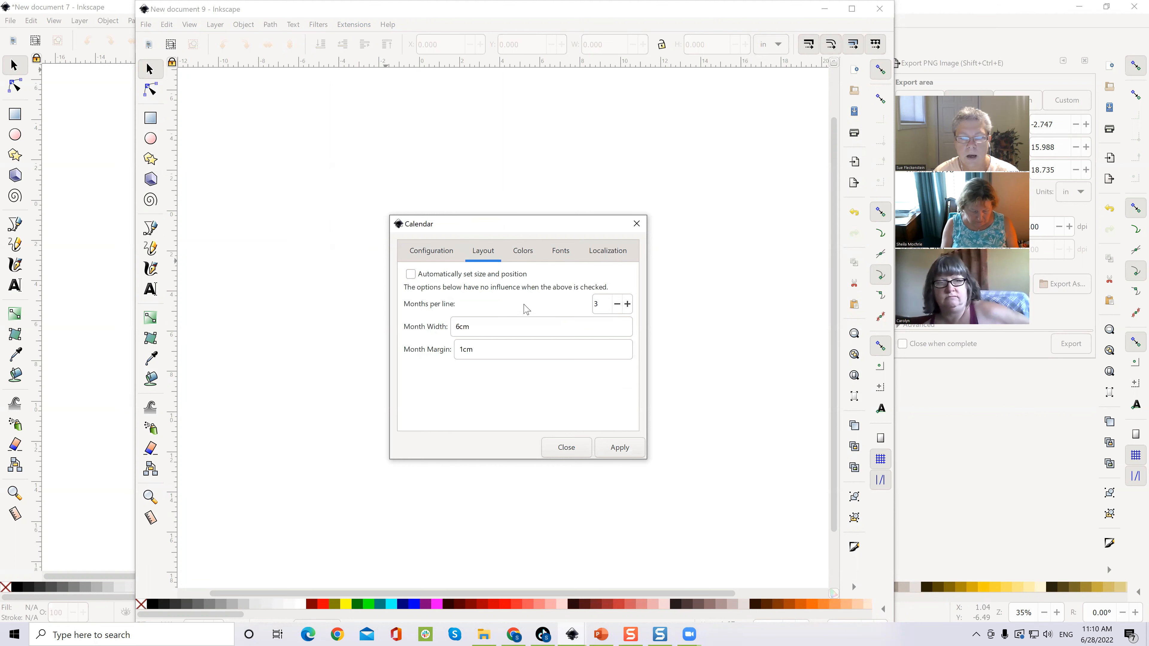
pyautogui.click(522, 250)
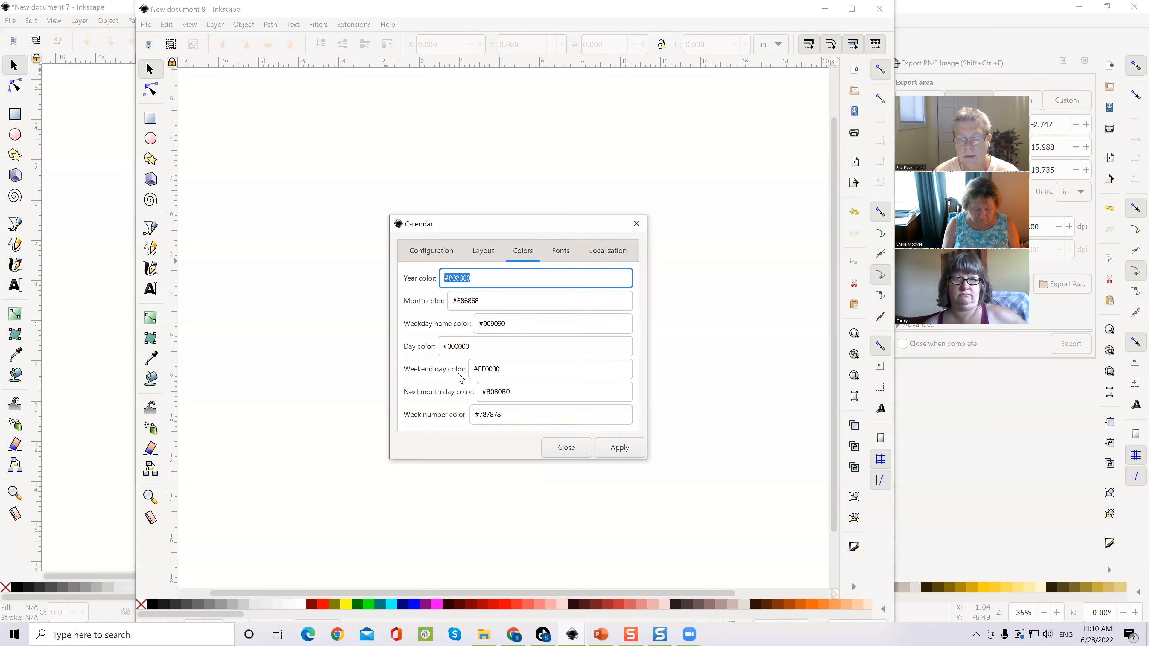
pyautogui.click(473, 374)
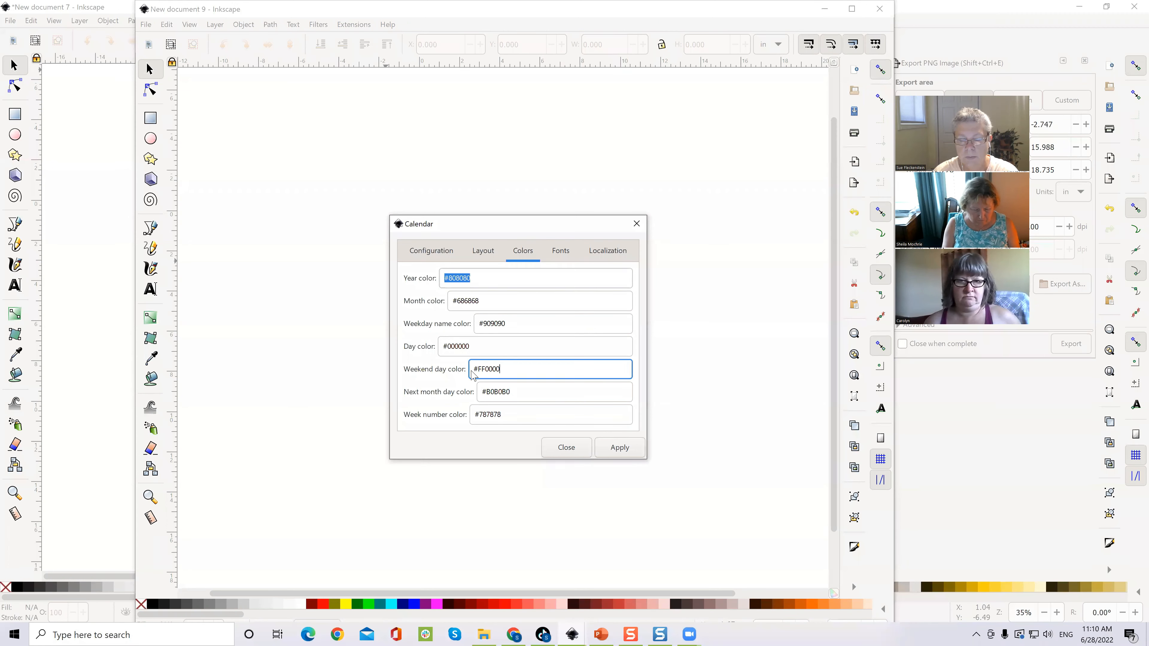
pyautogui.click(563, 260)
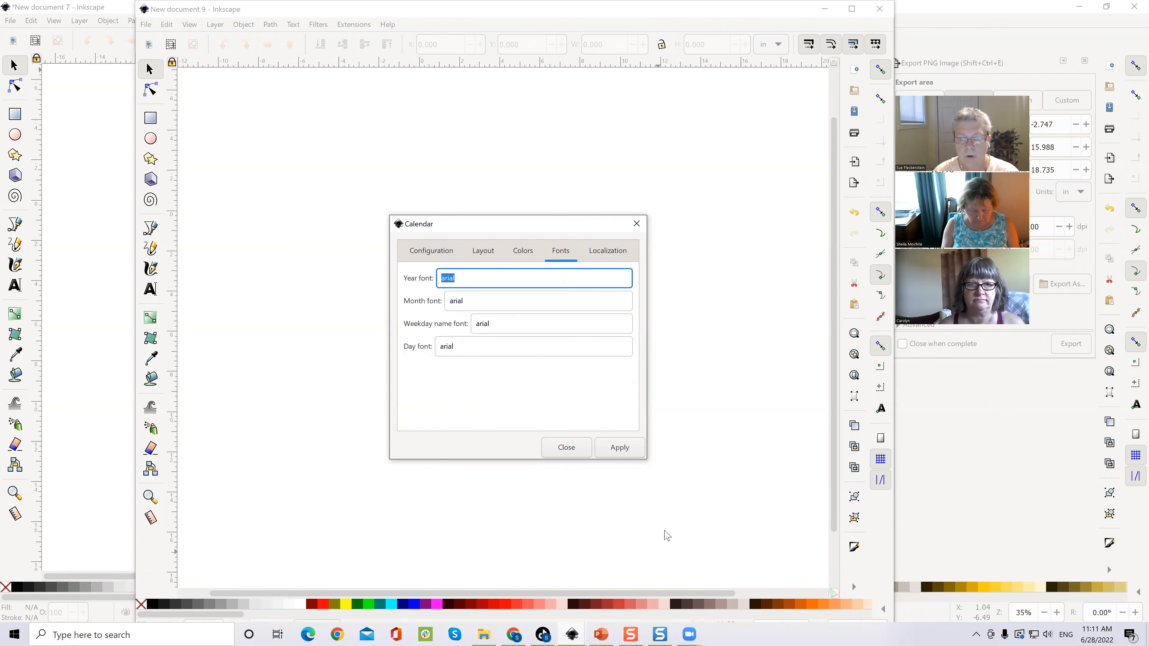
pyautogui.click(619, 448)
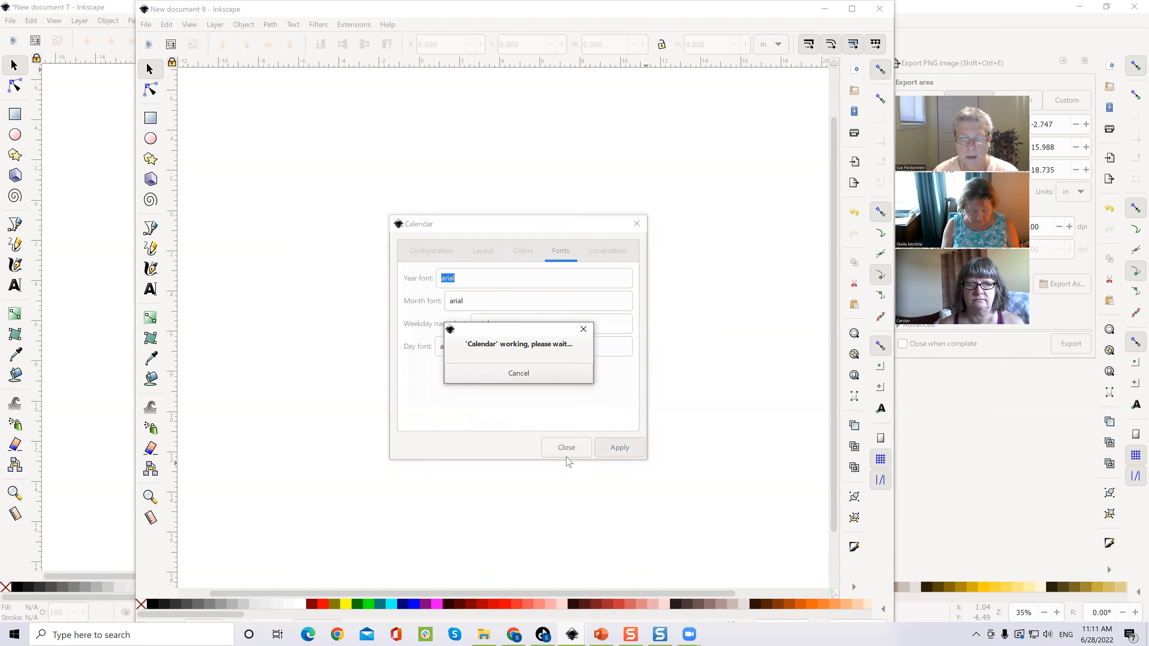
# Step: Close the Calendar dialog, leaving the twelve-month 2023 calendar on the canvas
pyautogui.click(567, 448)
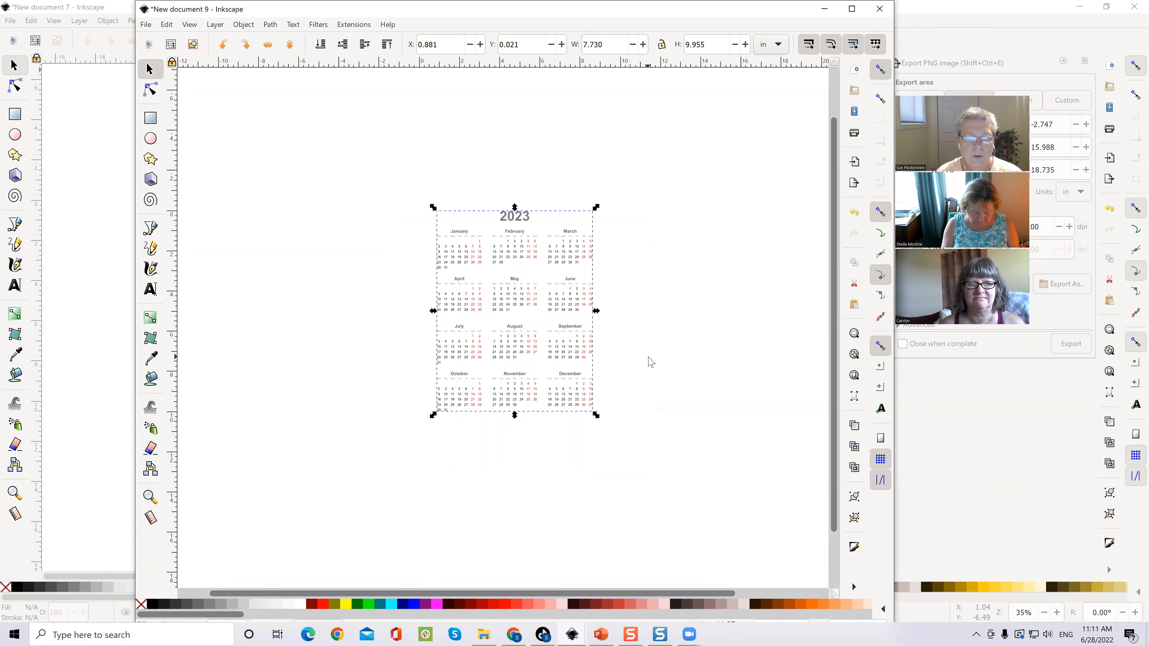
pyautogui.click(146, 25)
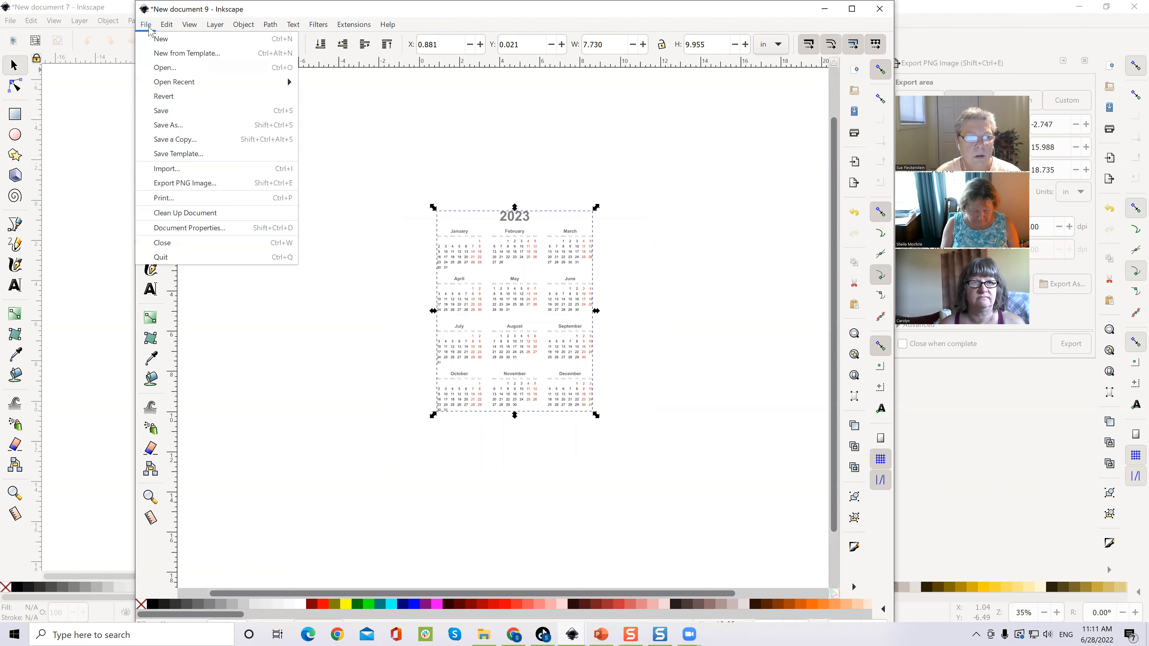
# Step: Export the 2023 calendar as two.png into Downloads, then open the Downloads folder
pyautogui.click(216, 185)
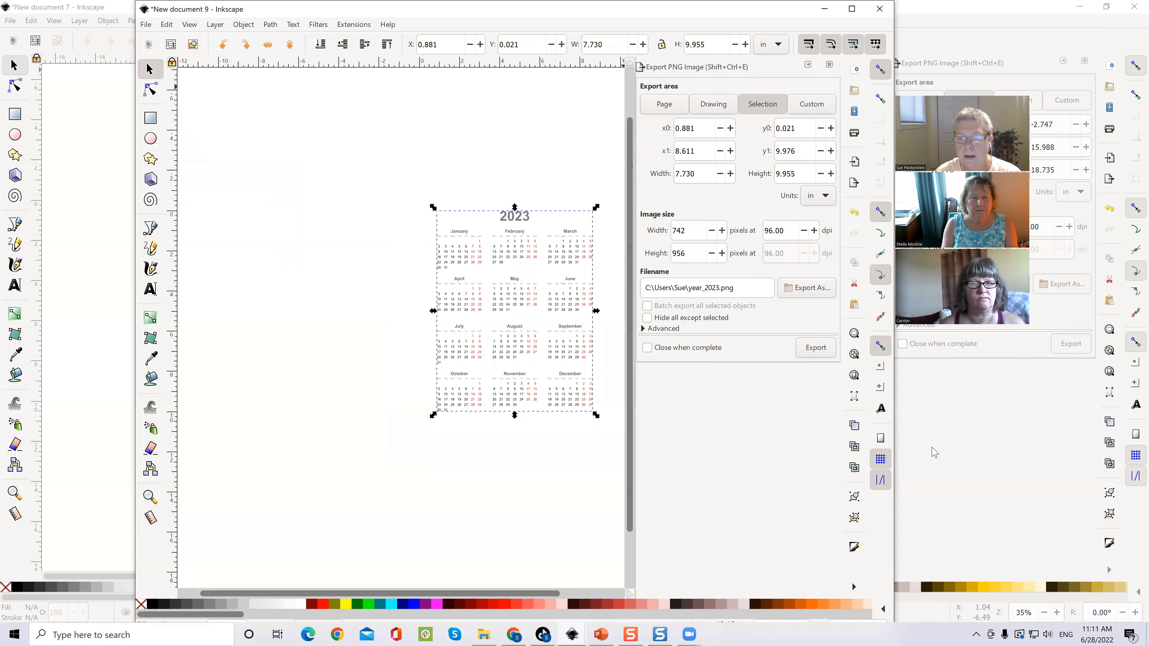
pyautogui.click(798, 295)
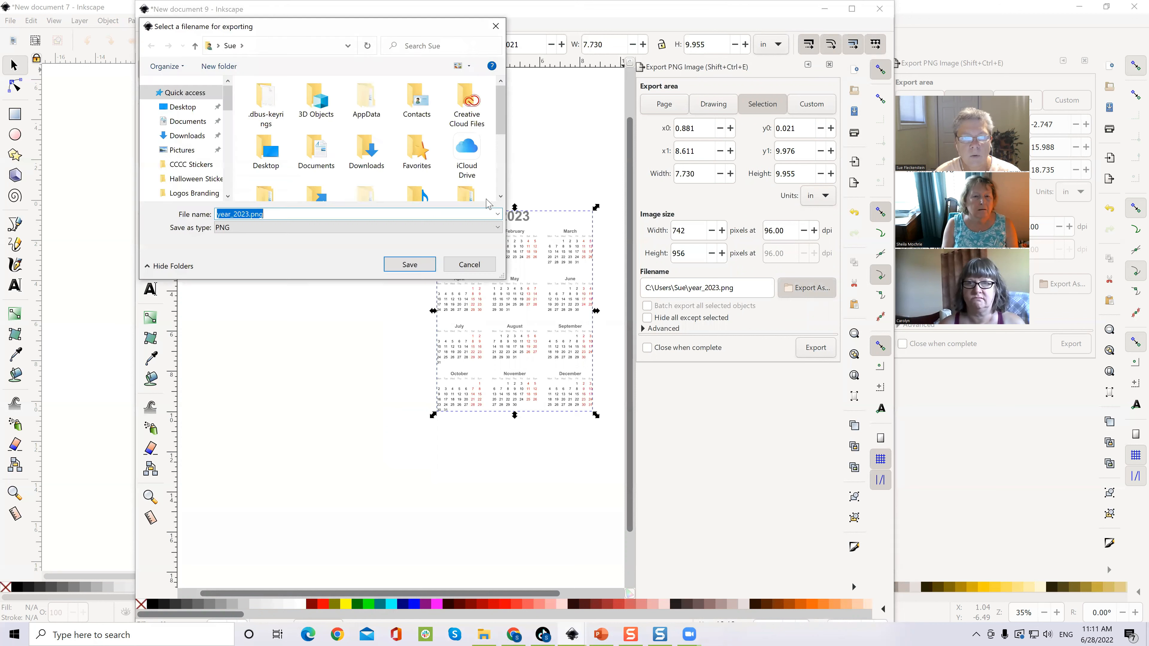
pyautogui.click(188, 121)
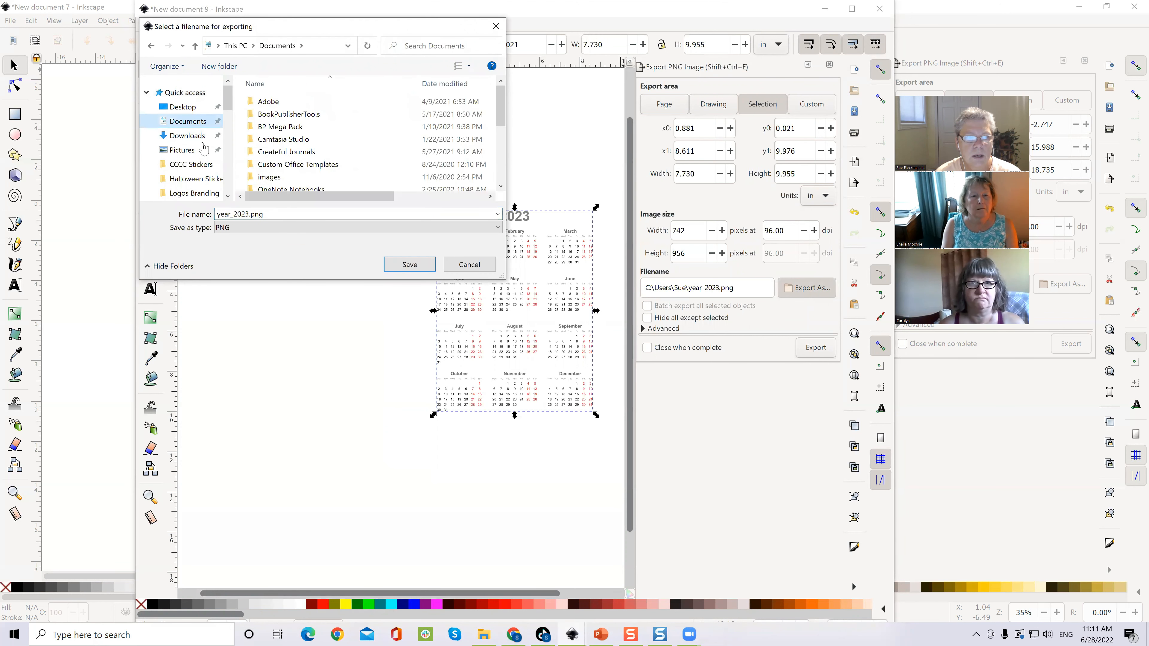
pyautogui.click(185, 135)
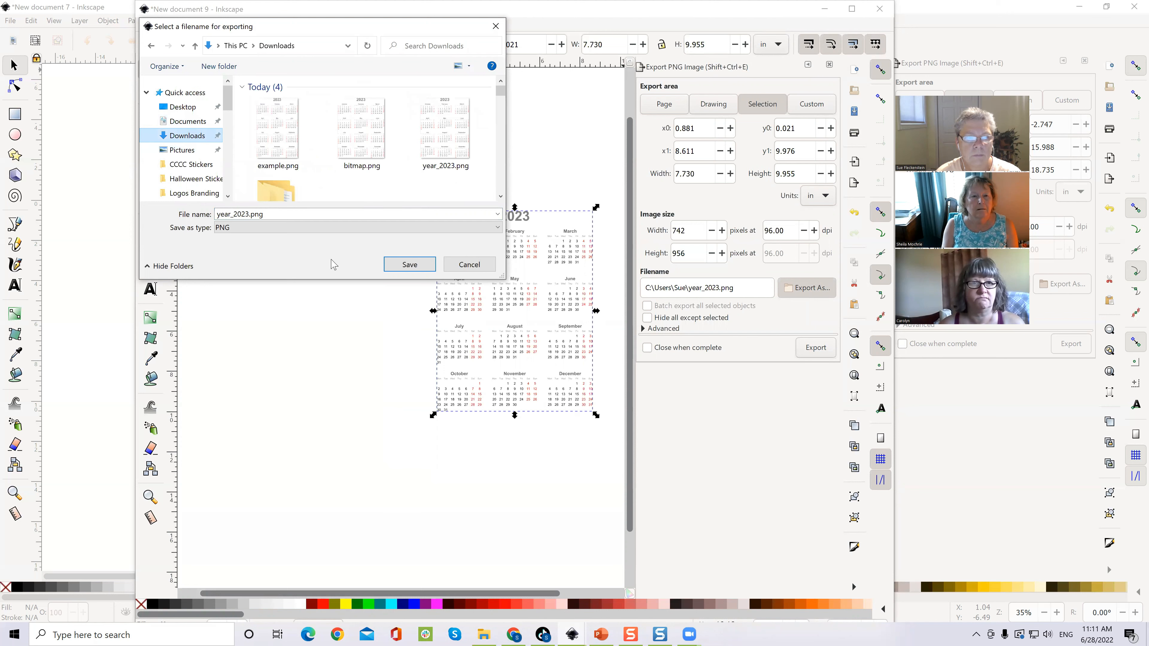
pyautogui.doubleClick(264, 214)
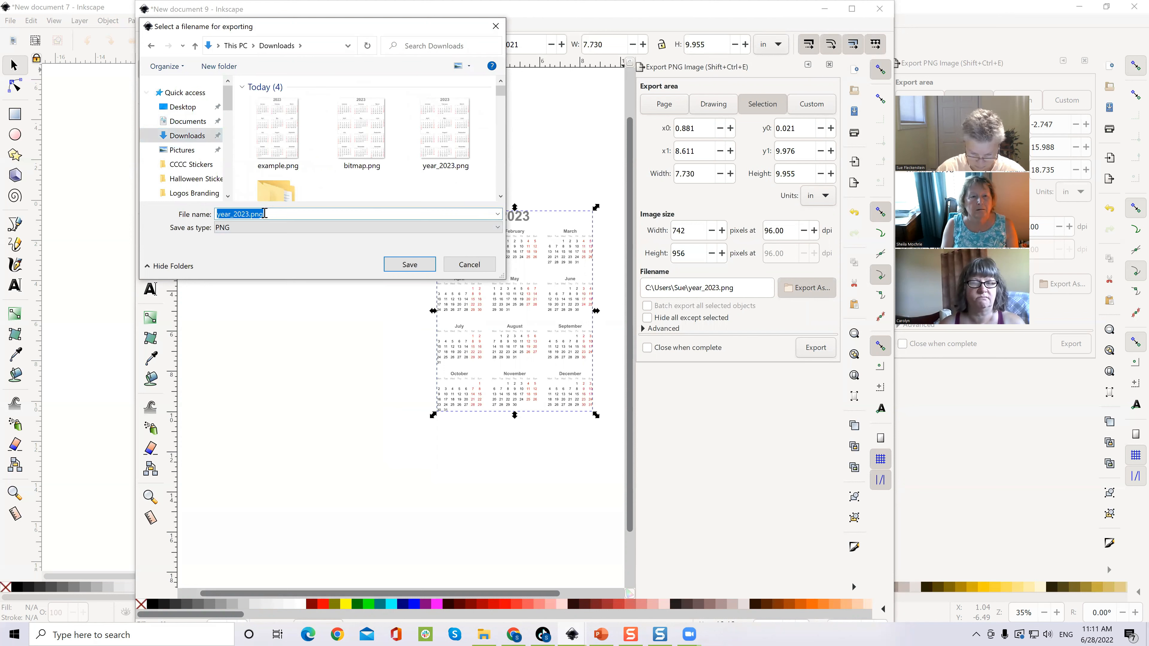
pyautogui.press('BackSpace')
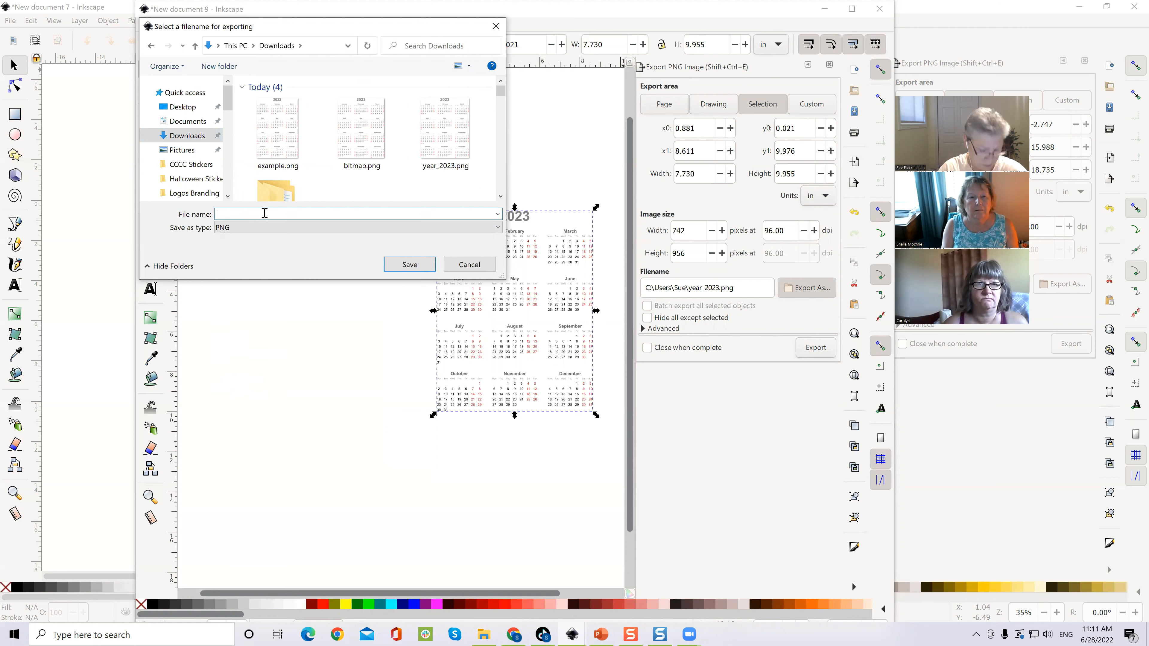
pyautogui.write('two')
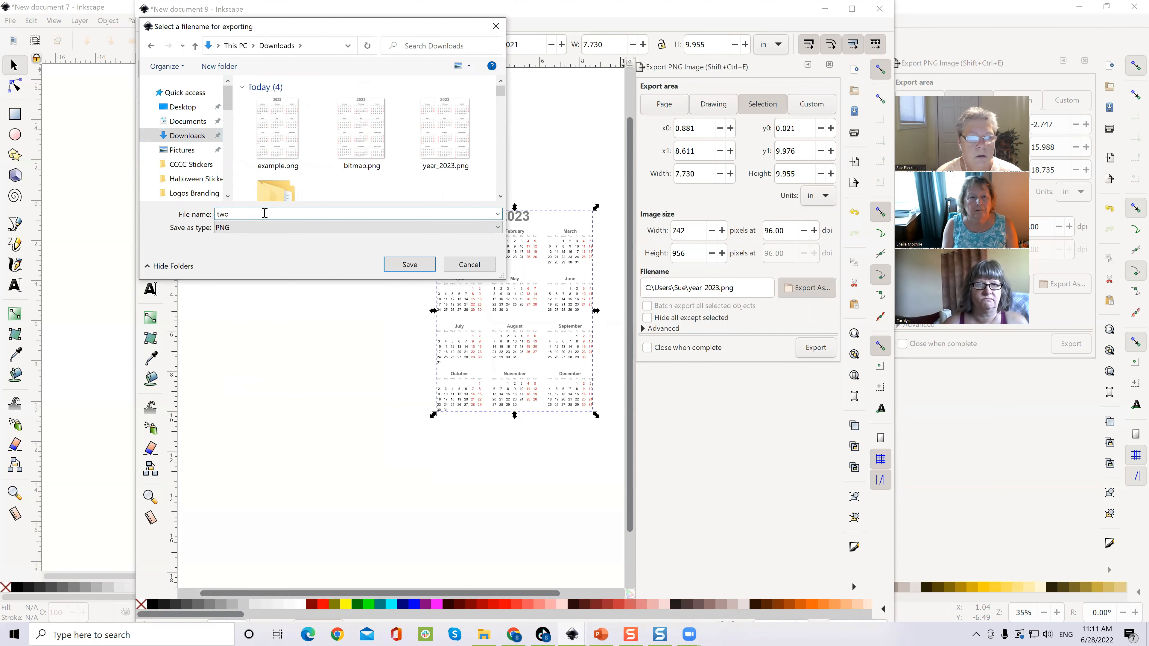
pyautogui.click(400, 264)
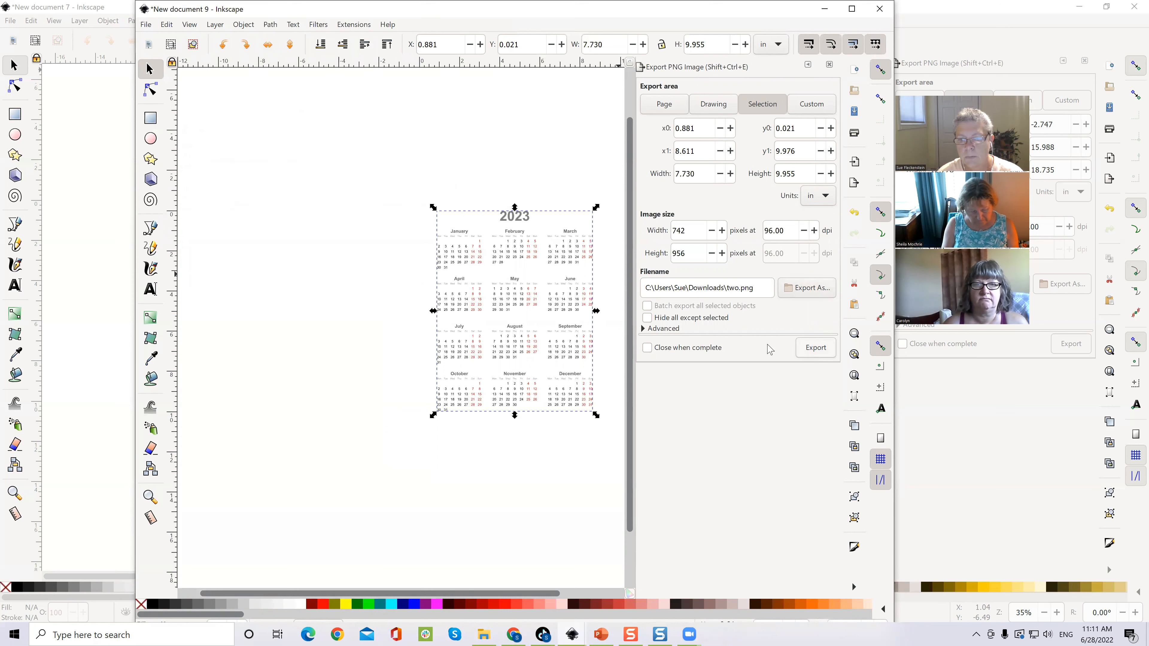
pyautogui.click(812, 355)
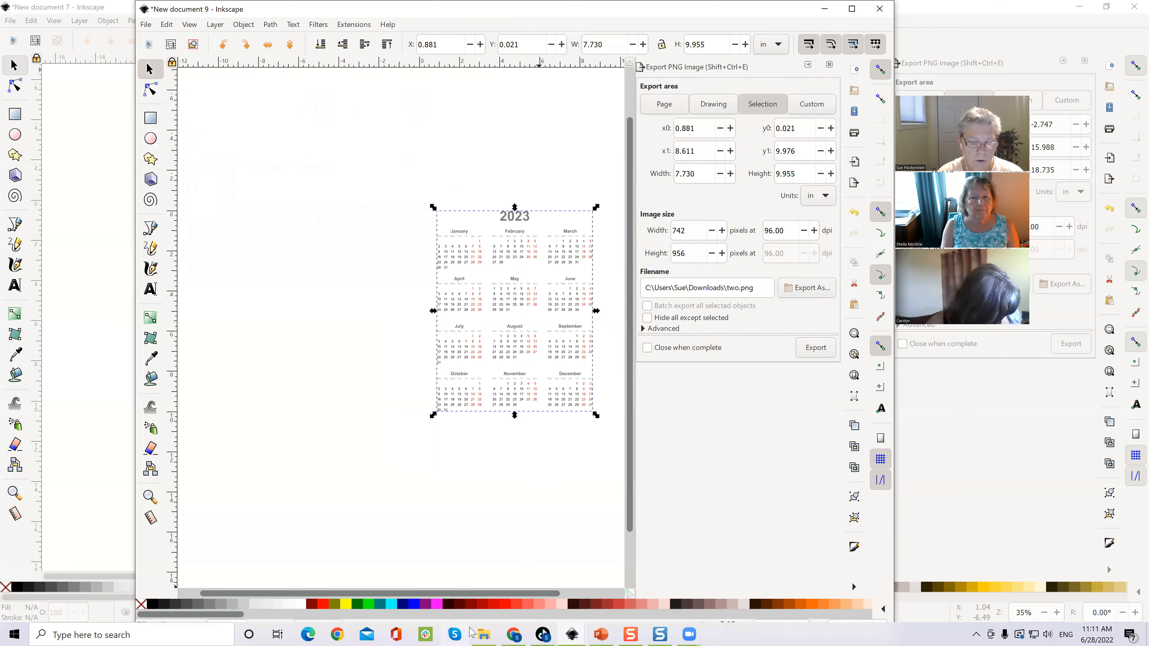
pyautogui.click(481, 634)
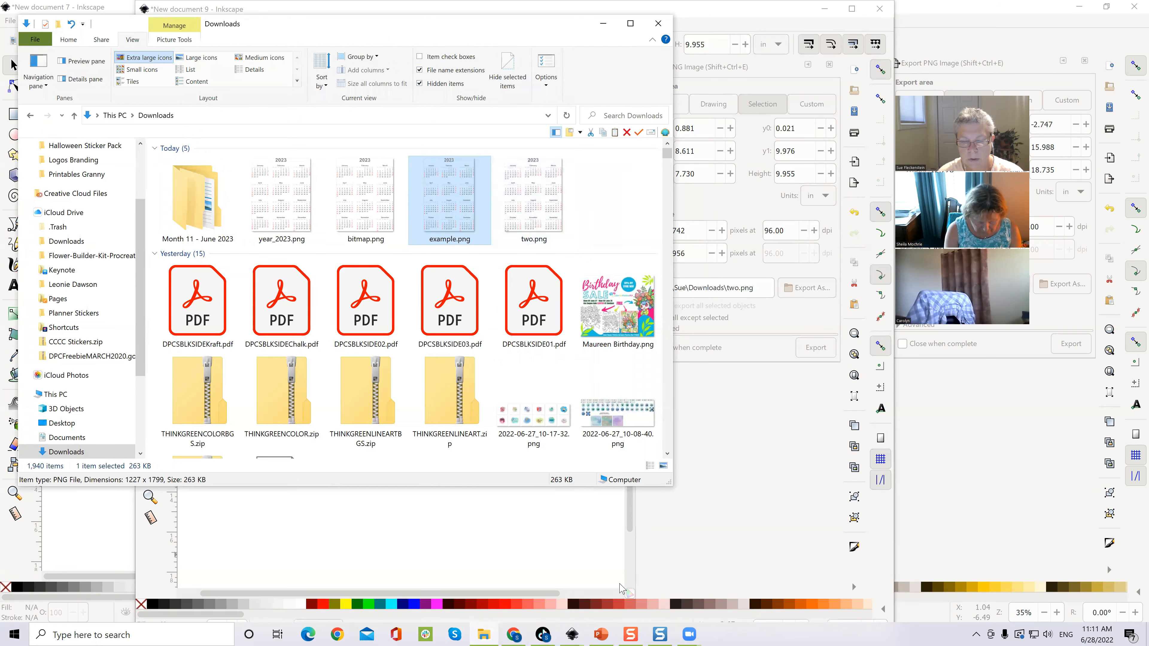
# Step: Go to blank slide 2 in PowerPoint and drag two.png from Downloads onto it
pyautogui.click(599, 633)
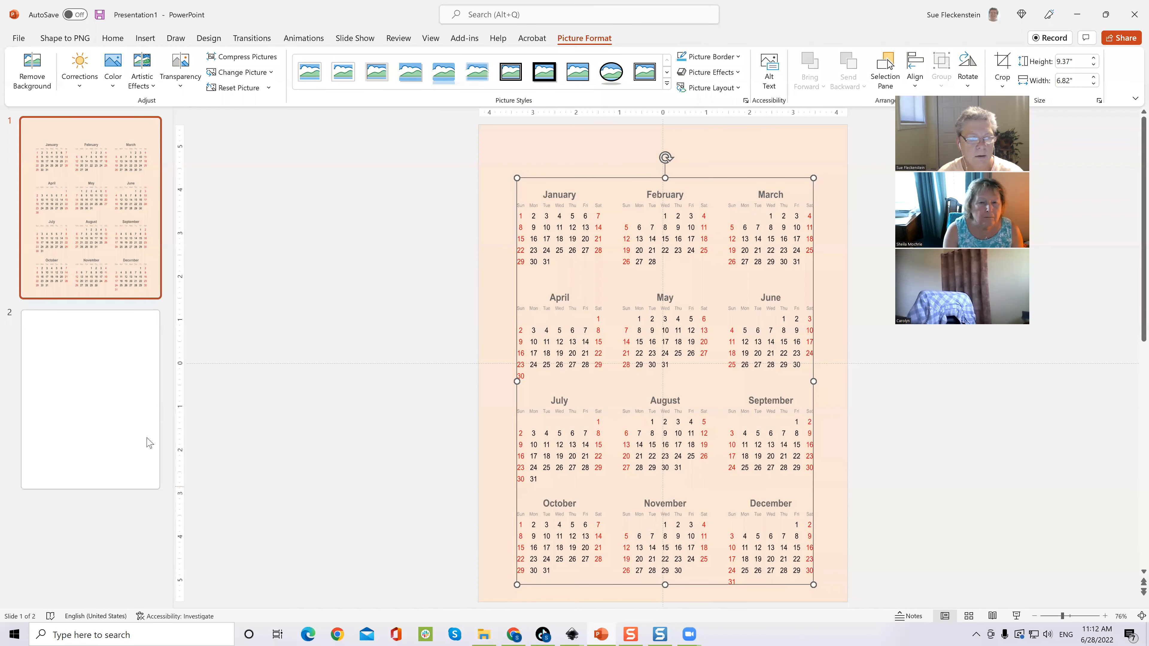
pyautogui.click(130, 360)
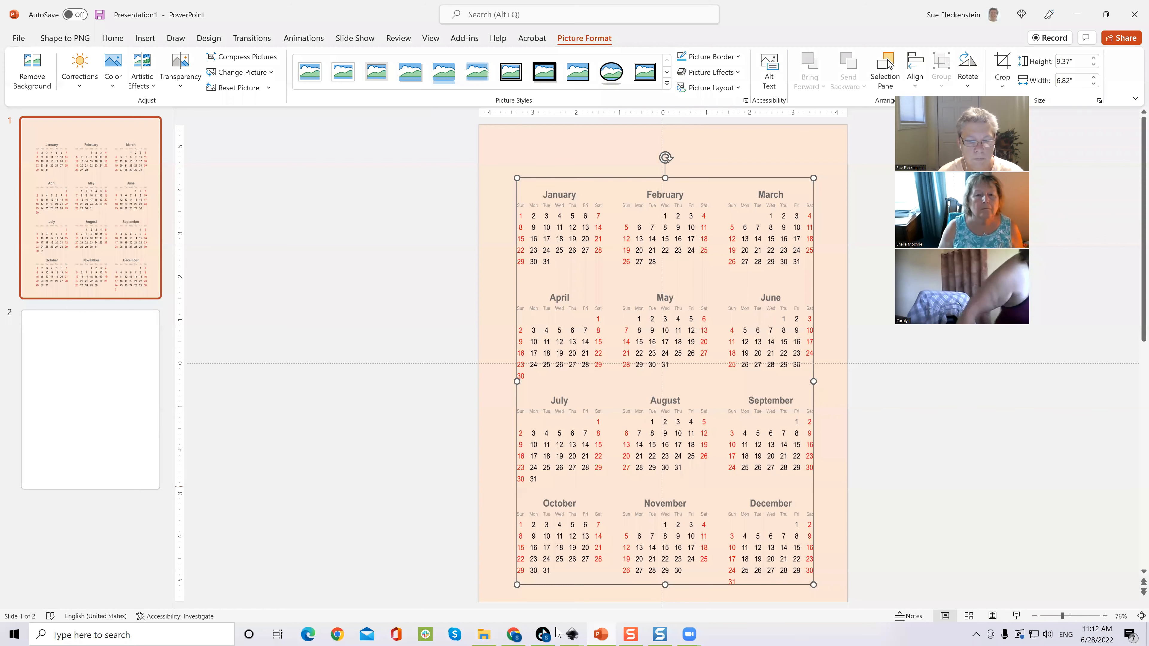
pyautogui.click(484, 633)
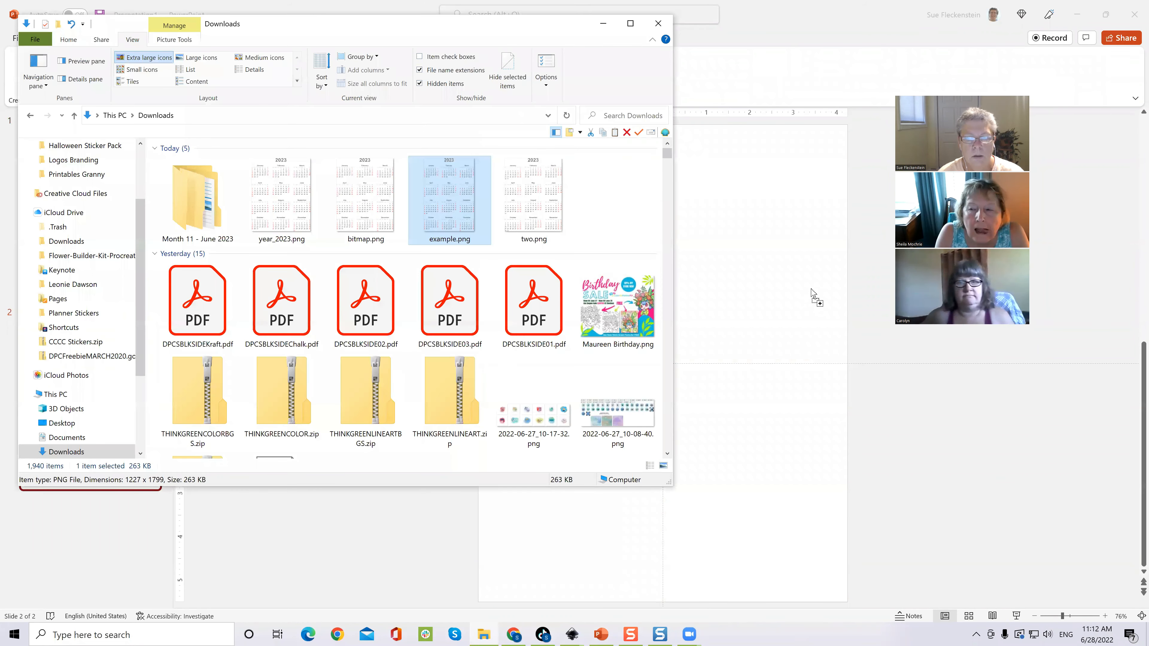
pyautogui.press('Right')
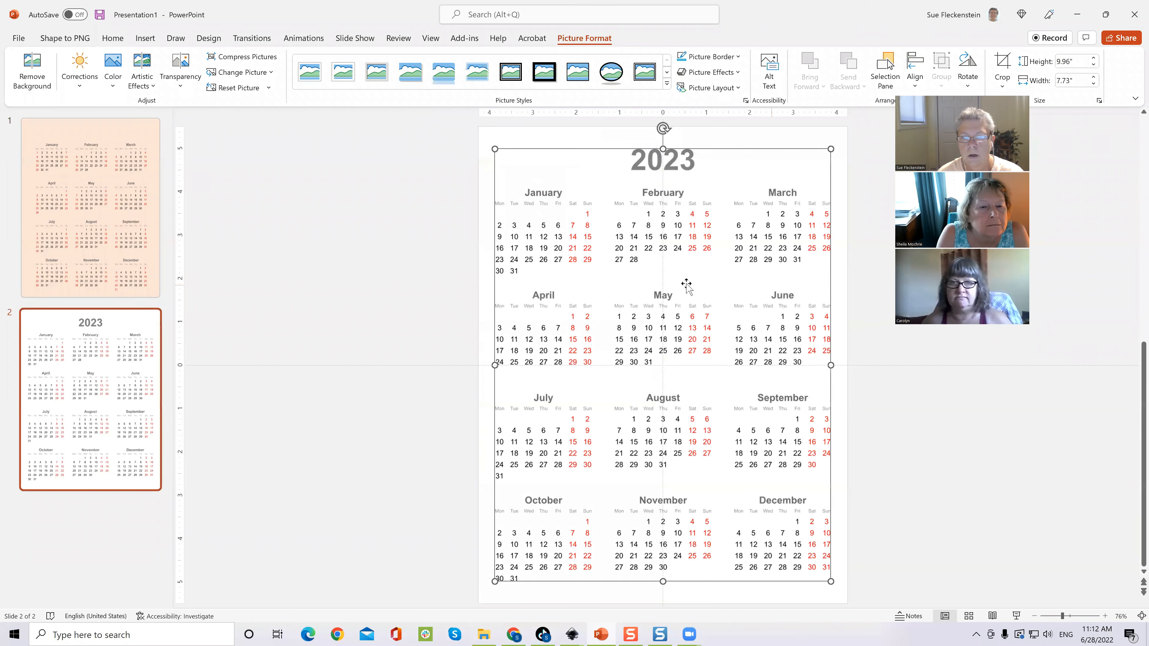
pyautogui.click(769, 285)
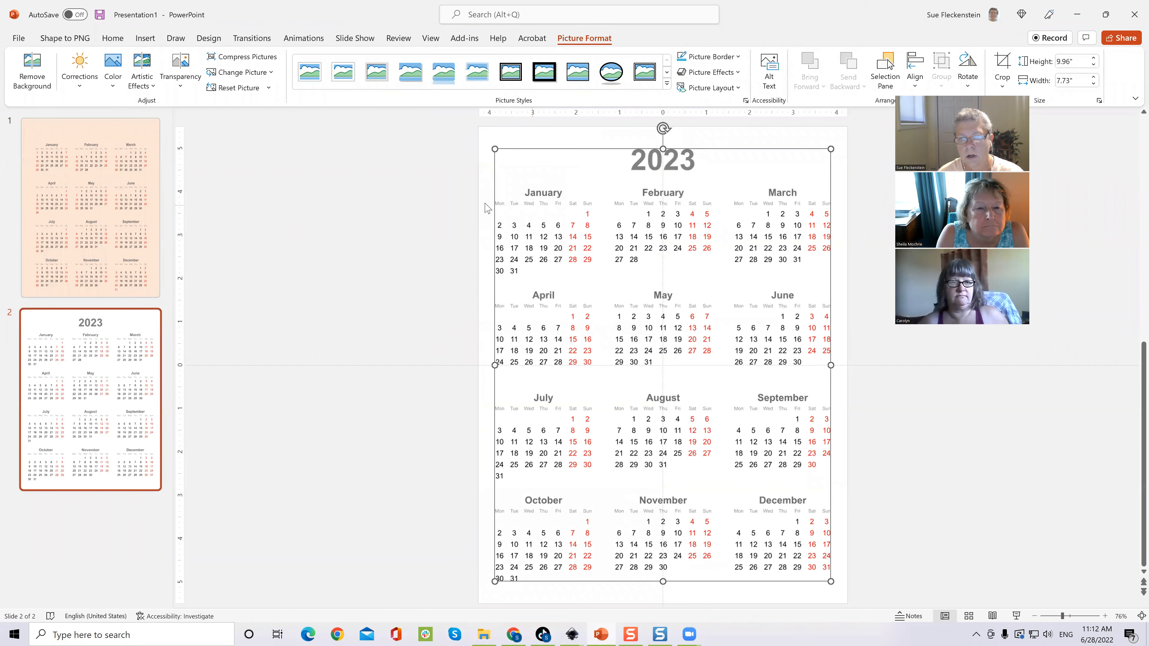
pyautogui.click(383, 236)
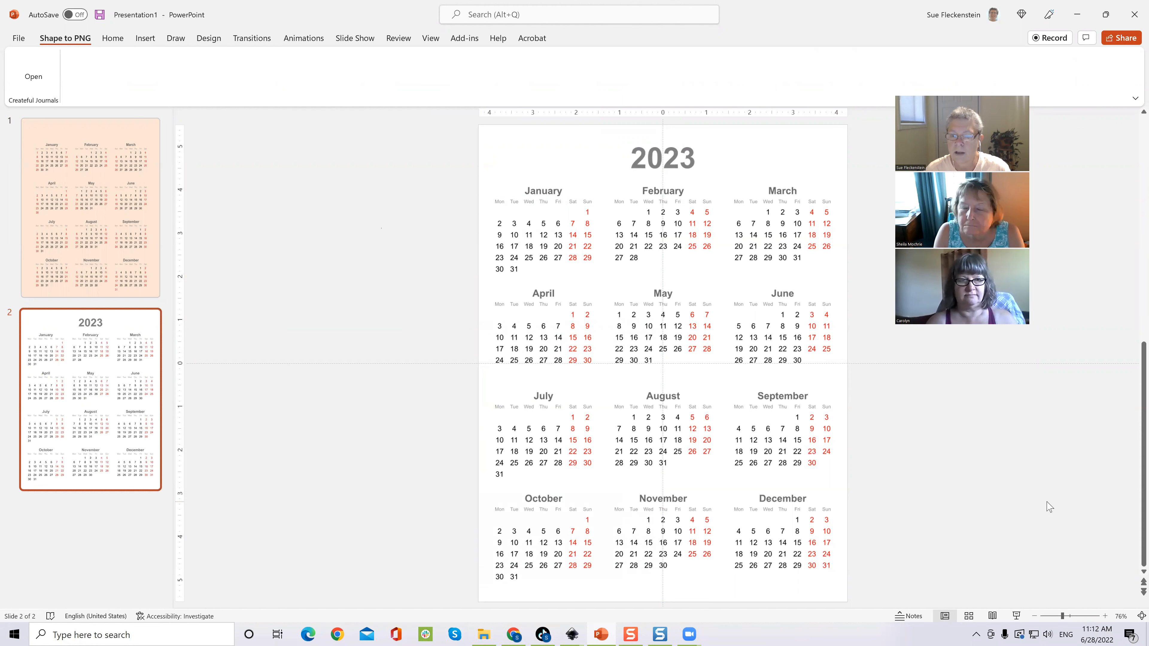
pyautogui.click(685, 632)
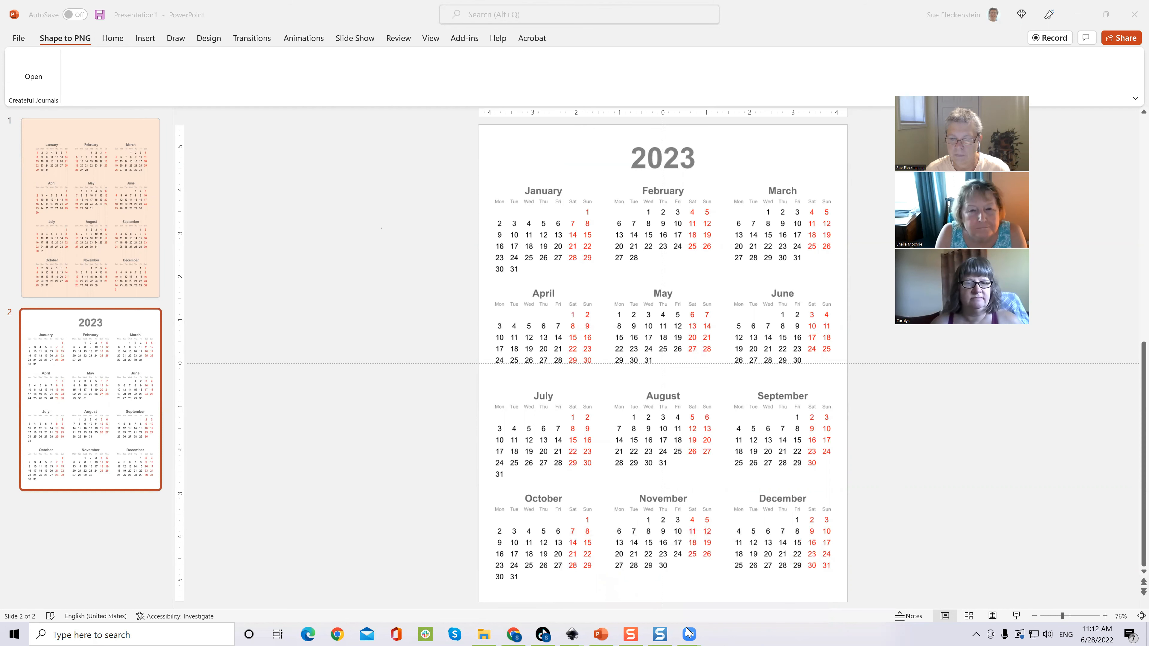
pyautogui.moveTo(686, 628)
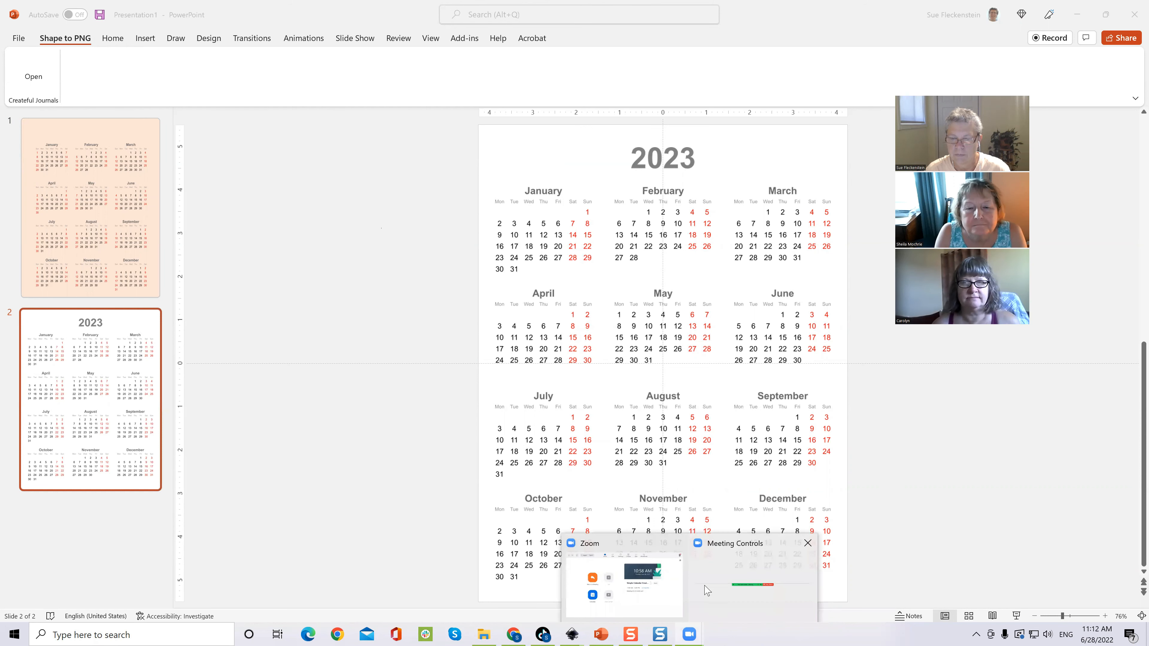
pyautogui.click(707, 591)
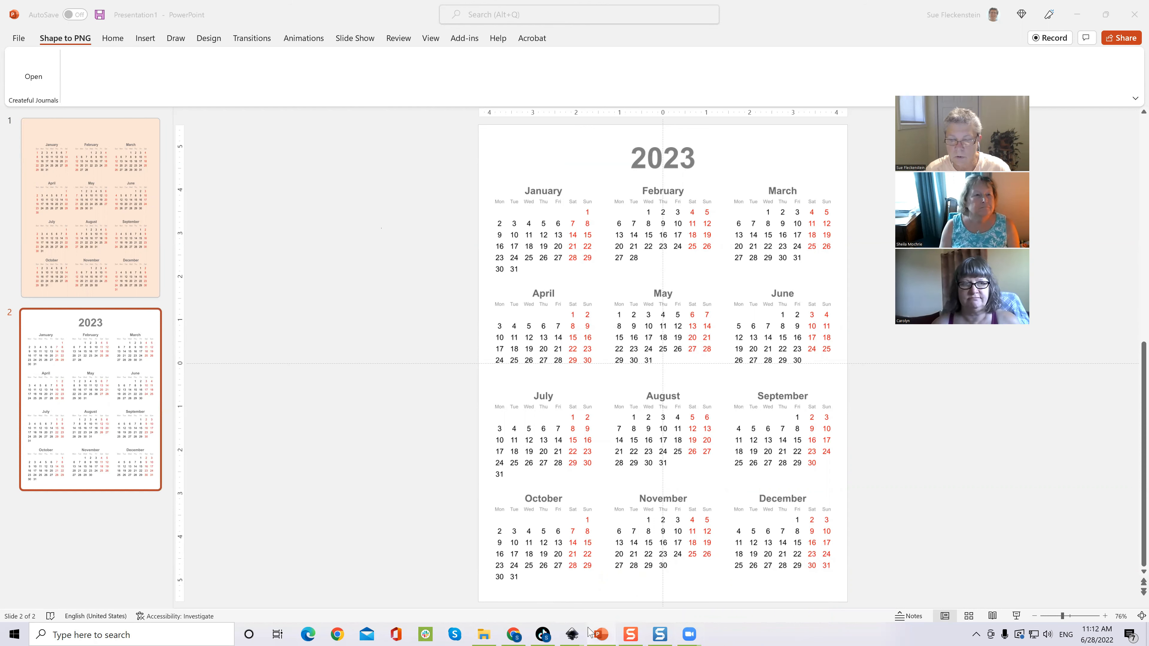
pyautogui.moveTo(566, 631)
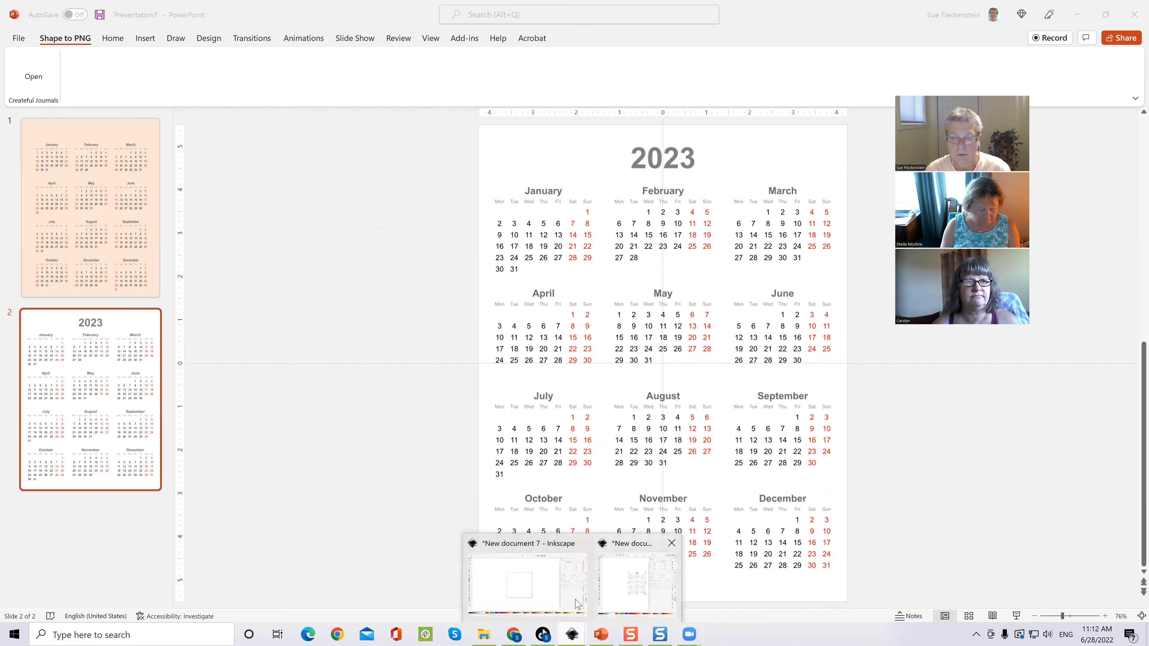
# Step: Back in Inkscape, delete the full-year 2023 calendar
pyautogui.click(613, 599)
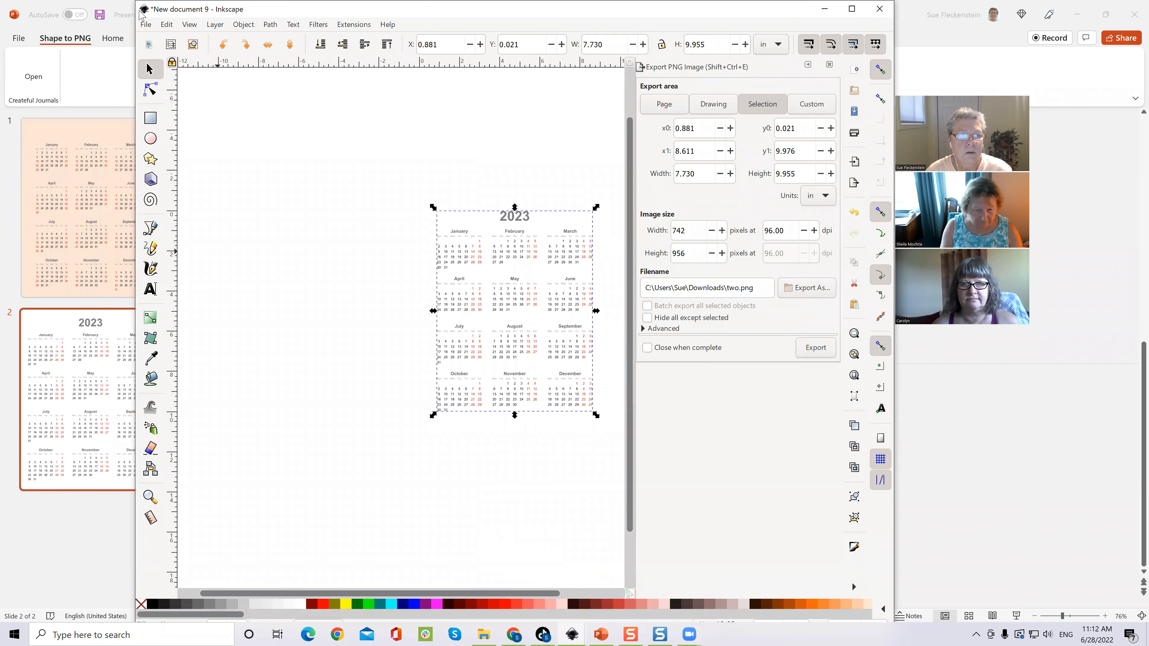
pyautogui.click(467, 221)
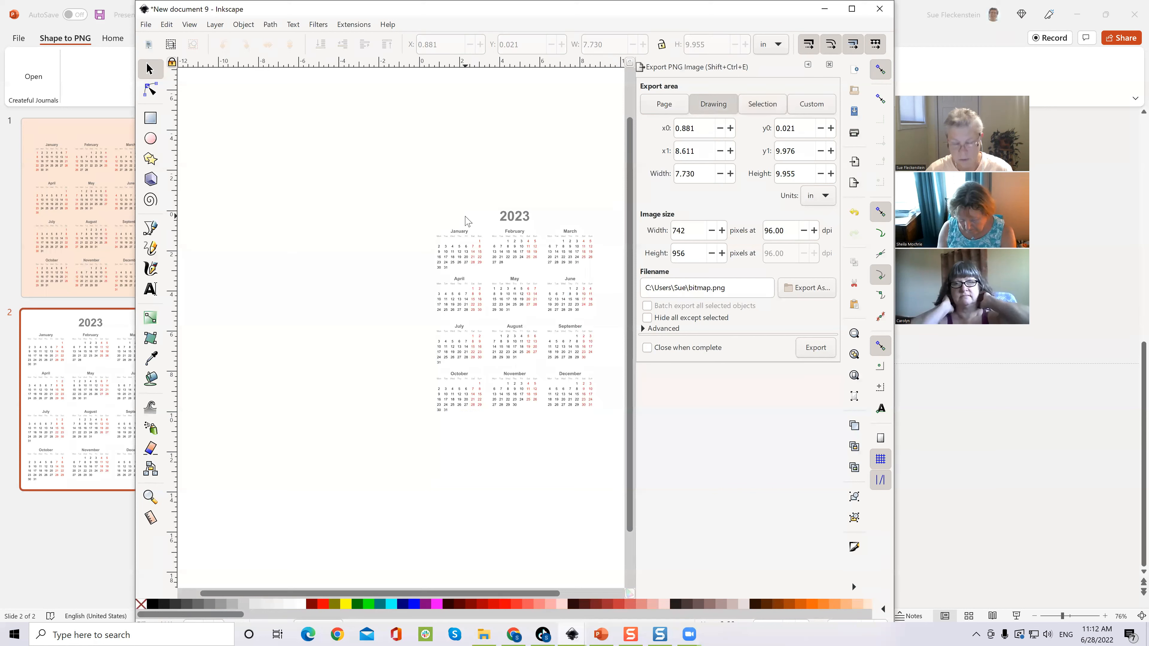
pyautogui.click(468, 233)
pyautogui.press('Delete')
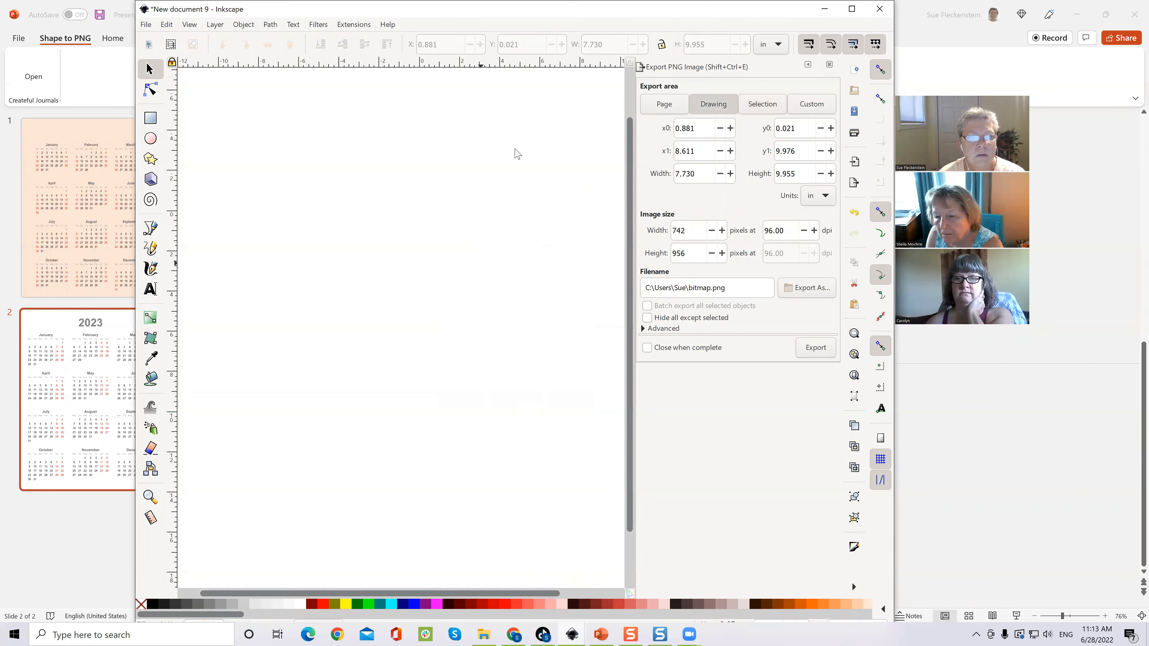
# Step: Generate a January-only 2023 calendar by setting the Calendar extension's month to 1
pyautogui.click(352, 25)
pyautogui.moveTo(426, 211)
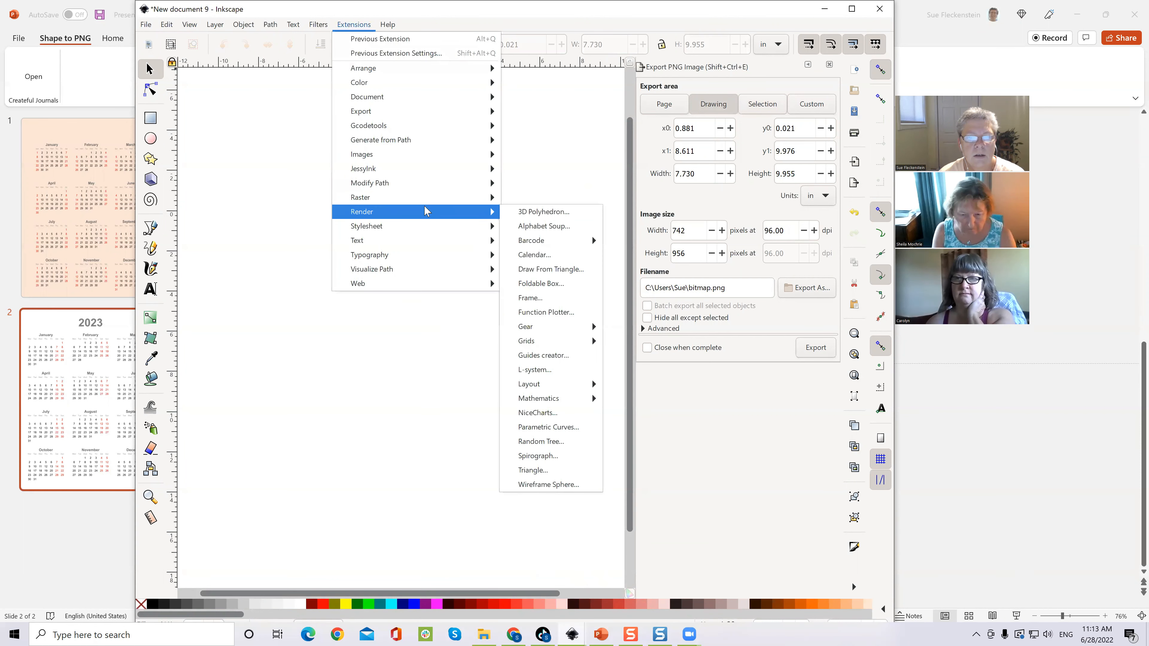
pyautogui.click(526, 256)
pyautogui.click(431, 251)
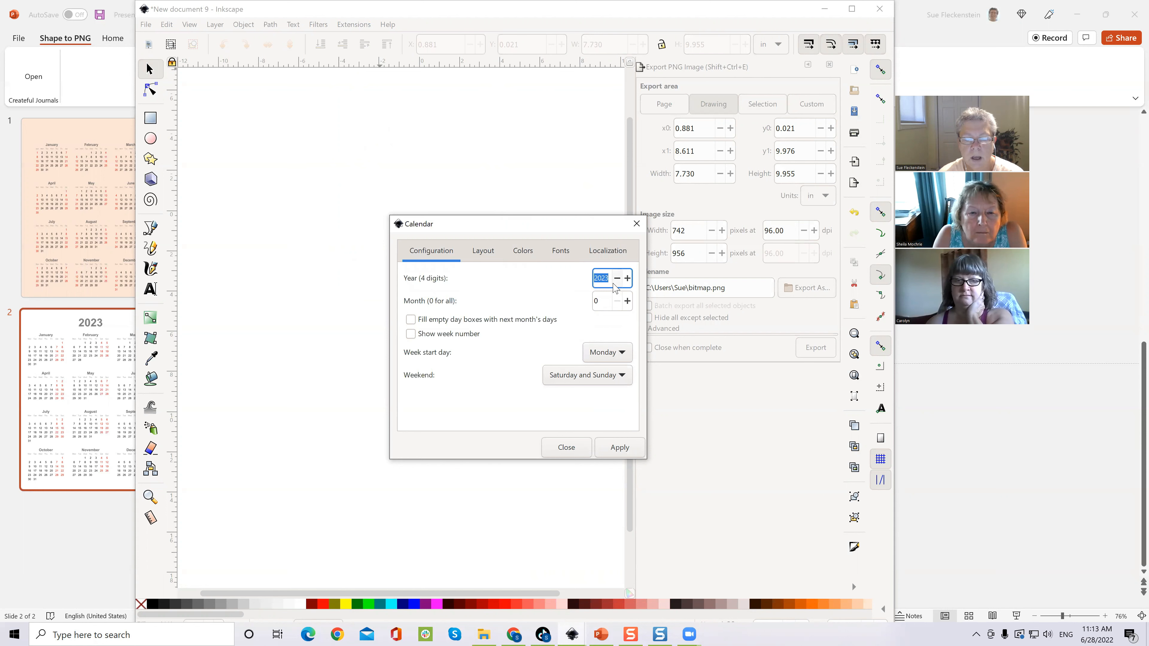
pyautogui.click(600, 302)
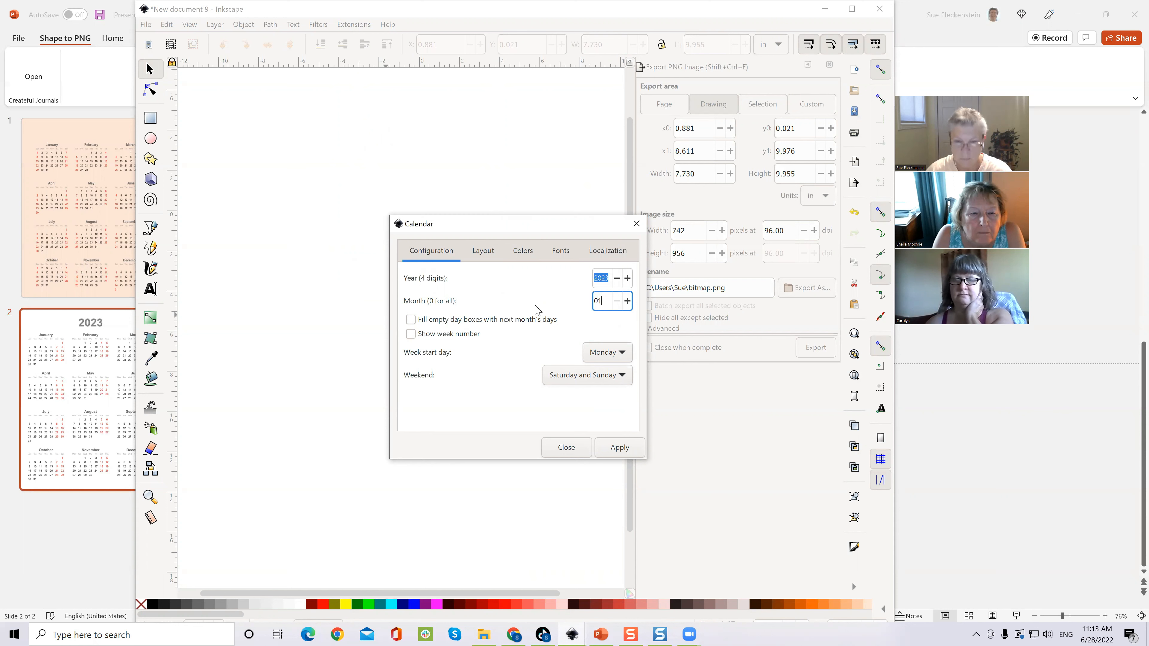
pyautogui.write('1')
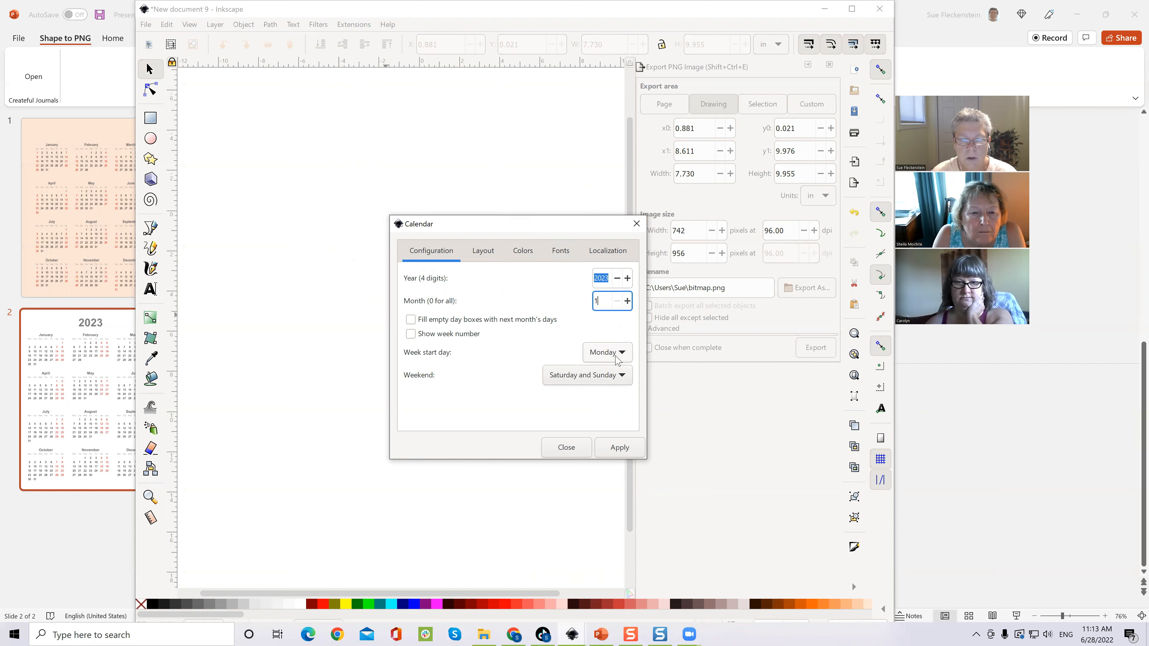
pyautogui.click(513, 250)
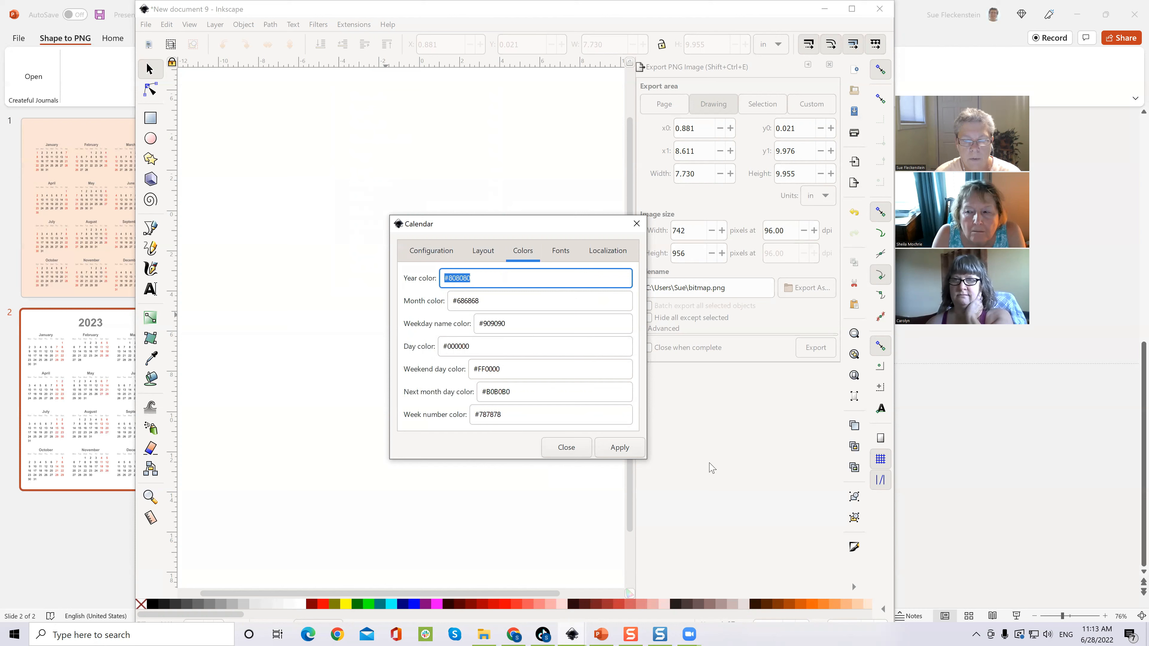
pyautogui.click(620, 447)
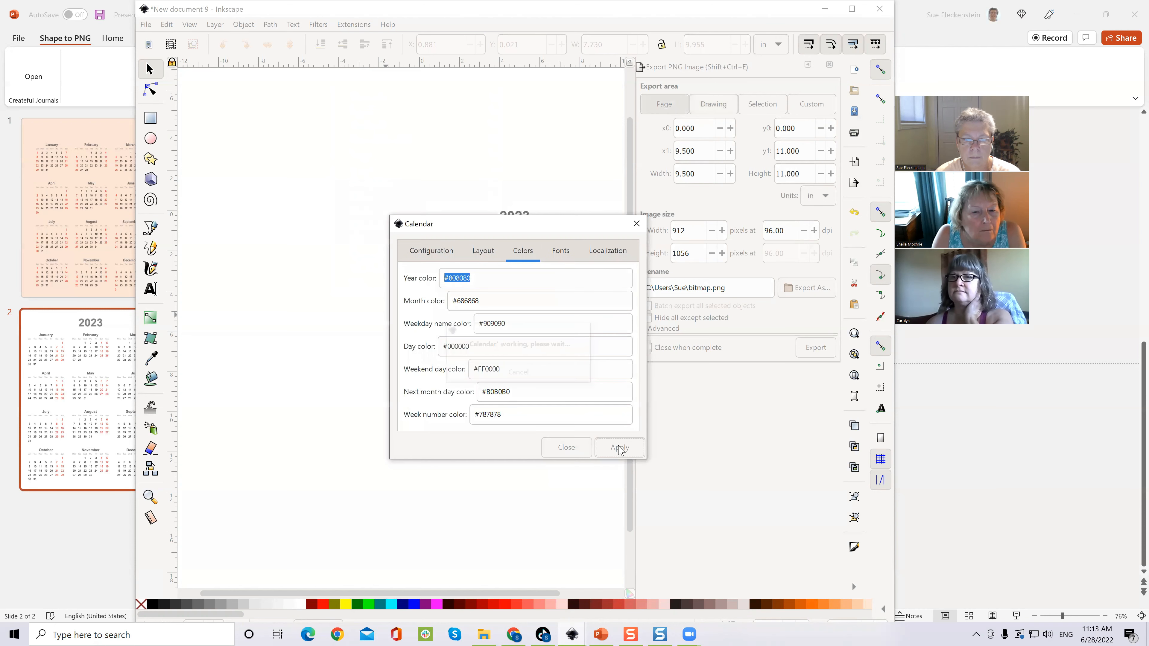
pyautogui.click(554, 447)
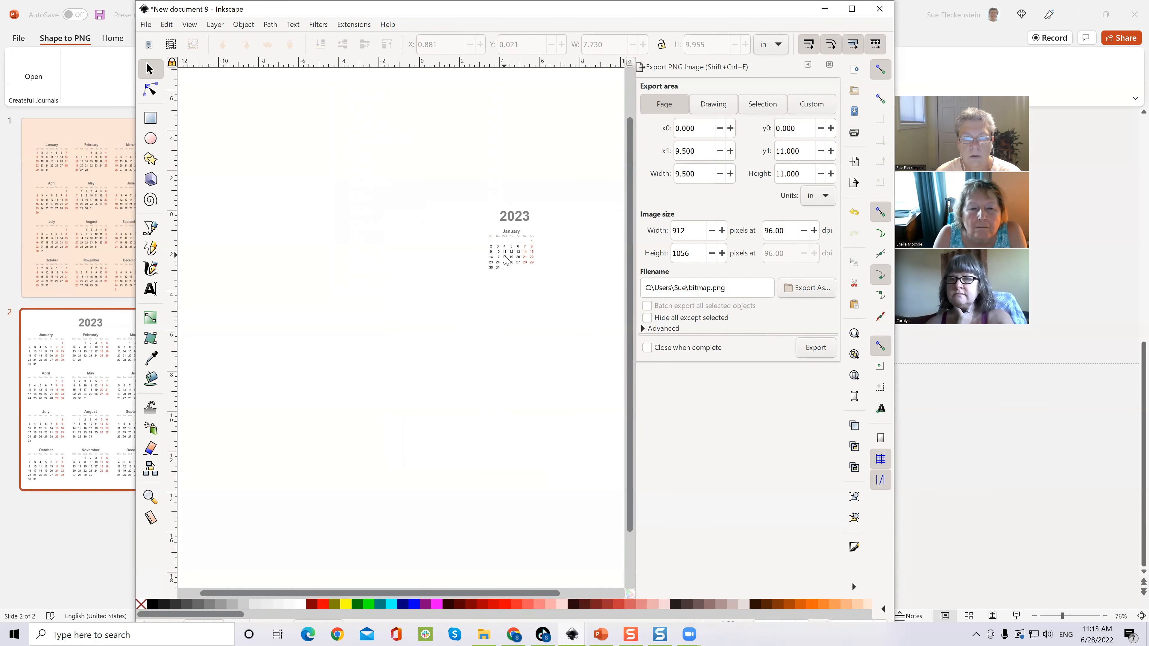
# Step: Stretch the January 2023 calendar to 13.676 in wide by 13.136 in tall
pyautogui.click(513, 219)
pyautogui.scroll(3, 488, 293)
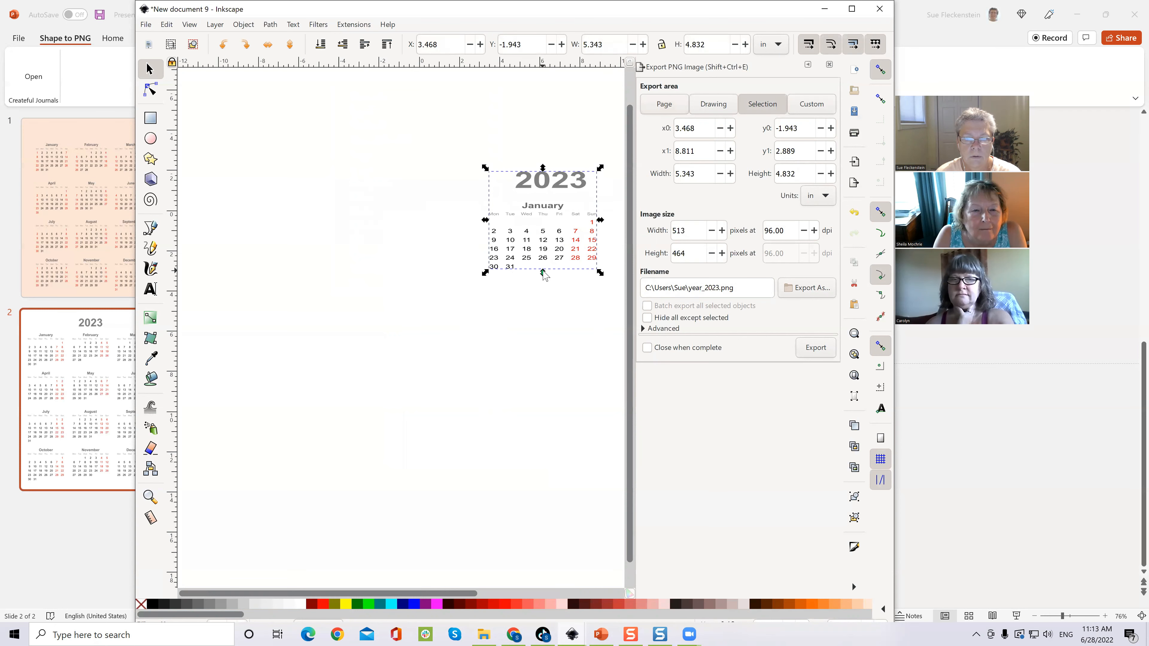
pyautogui.moveTo(545, 275); pyautogui.dragTo(544, 440)
pyautogui.moveTo(485, 308); pyautogui.dragTo(317, 303)
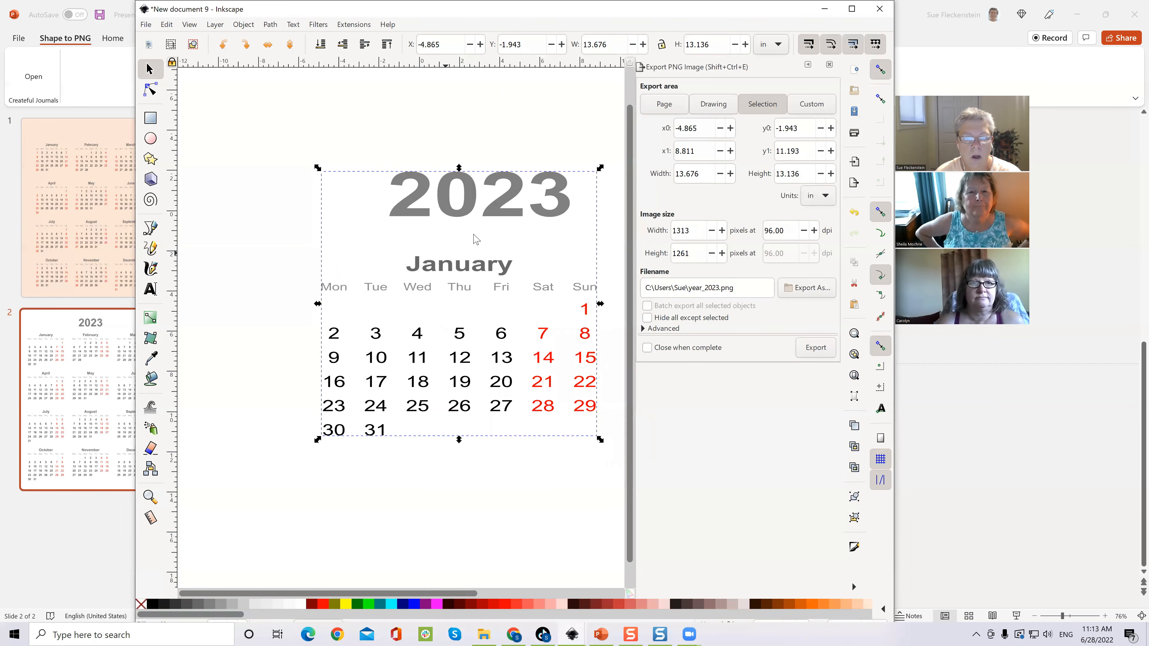
# Step: Export the January calendar as small.png into Downloads and check it in File Explorer
pyautogui.click(145, 24)
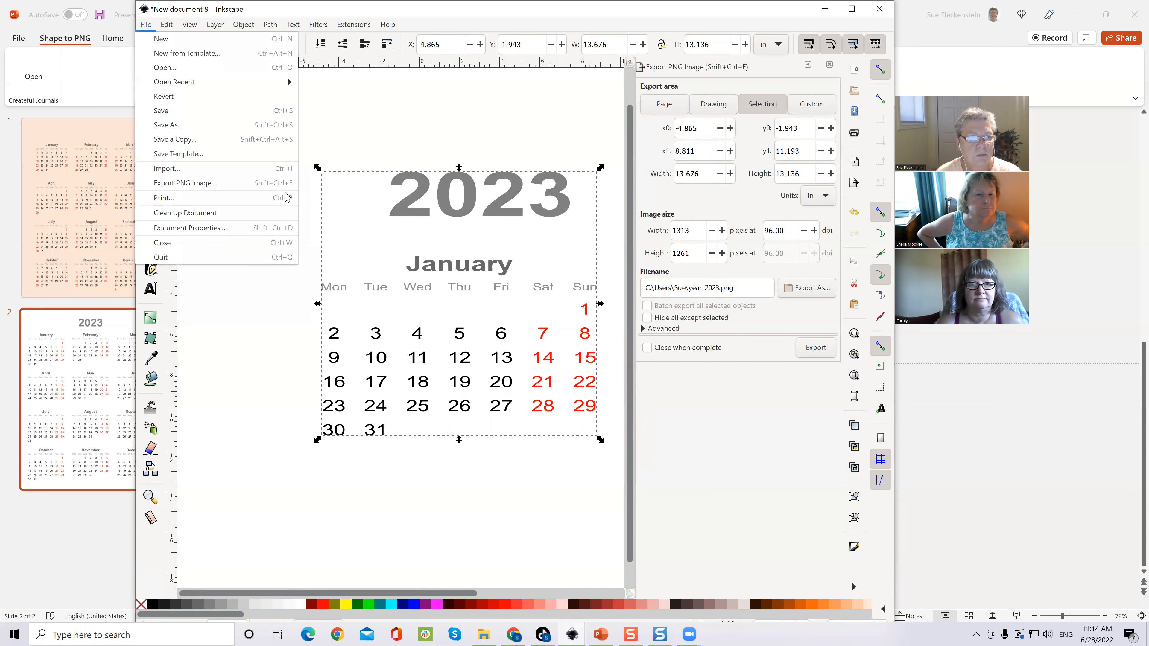
pyautogui.click(205, 183)
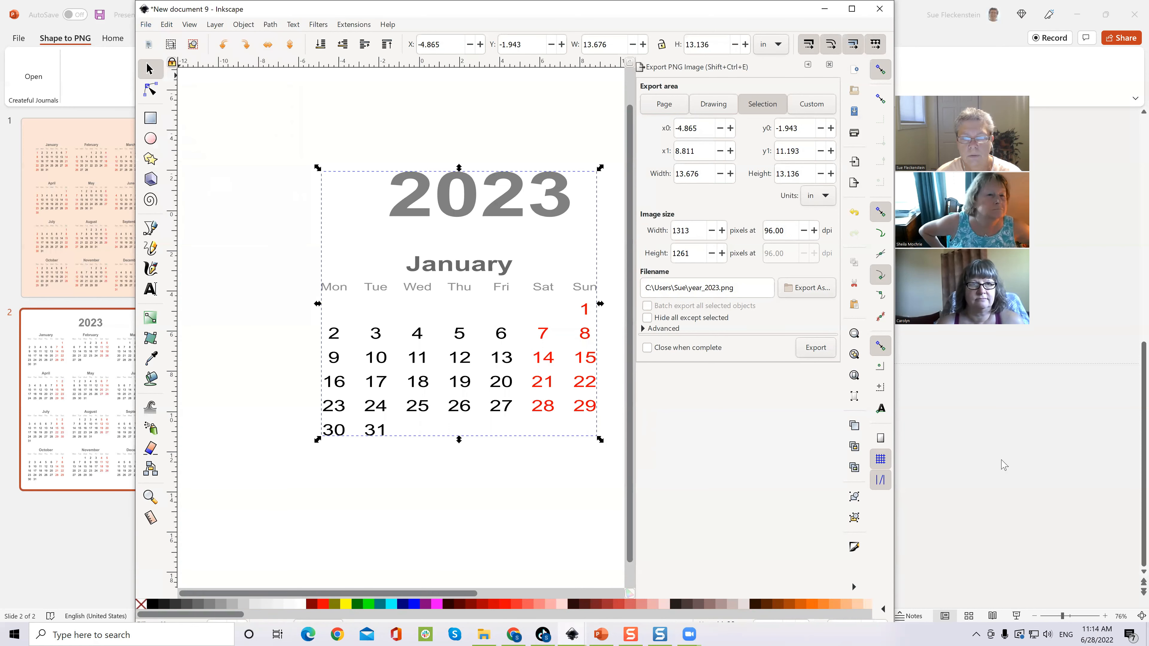
pyautogui.click(822, 292)
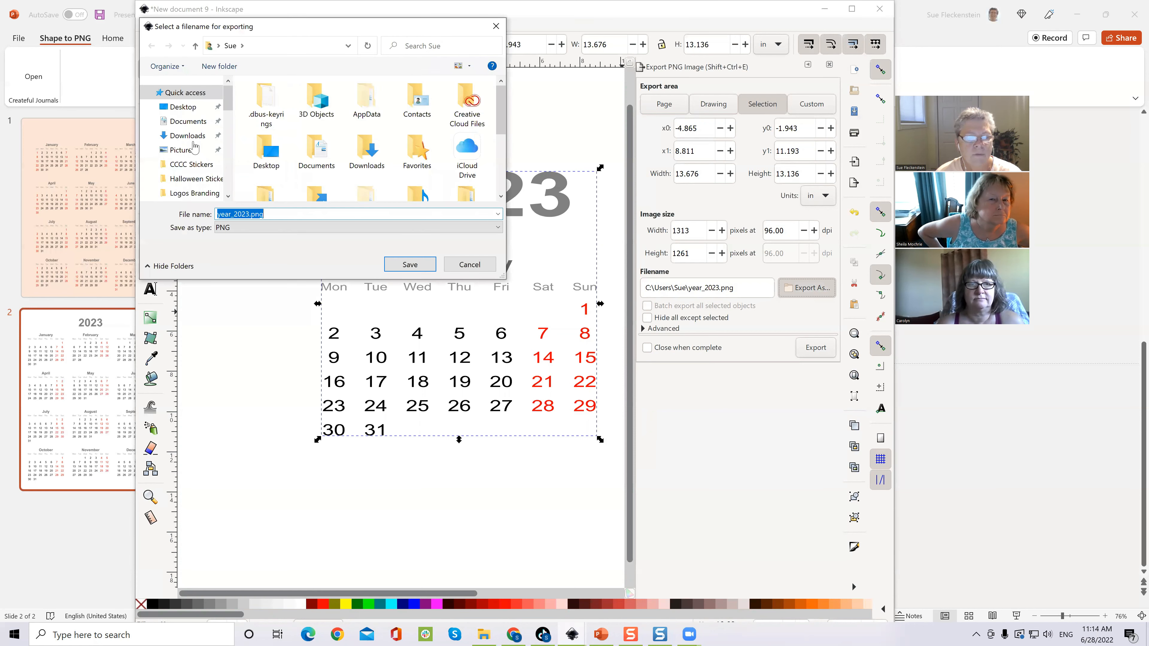
pyautogui.click(187, 136)
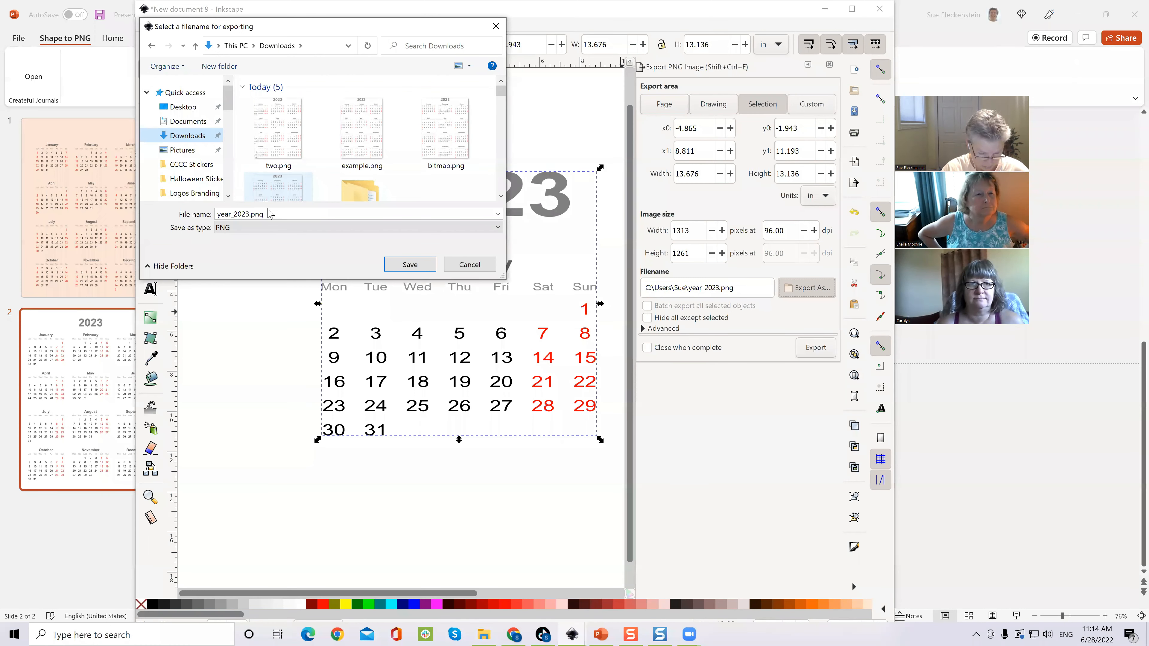
pyautogui.write('small')
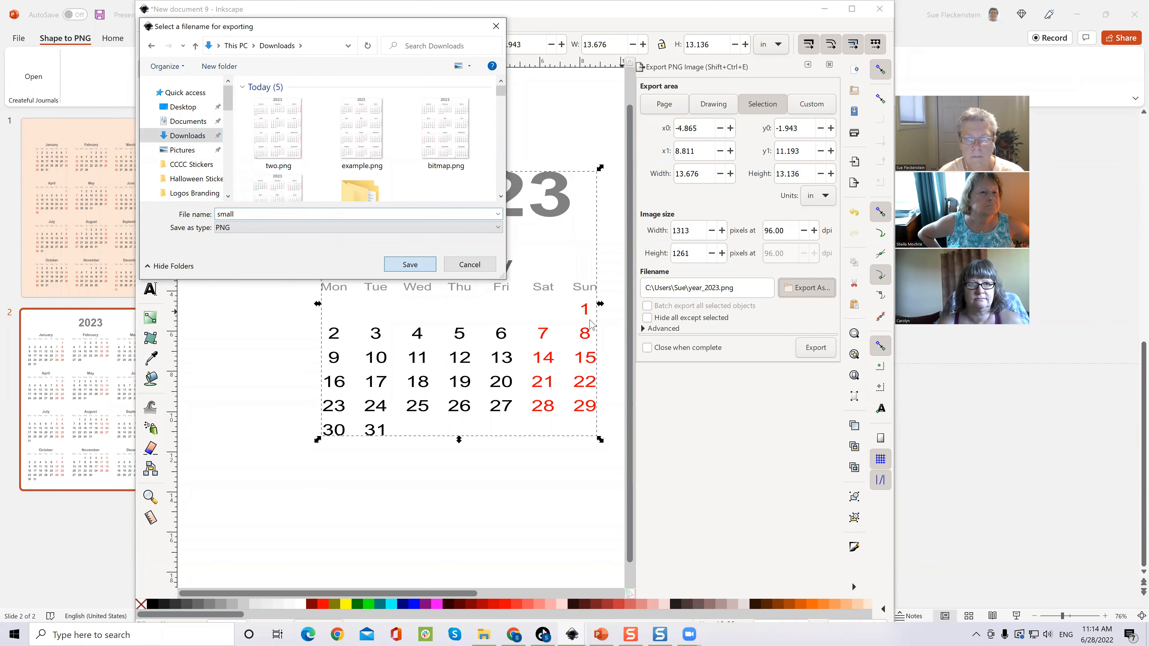
pyautogui.press('Return')
pyautogui.click(810, 356)
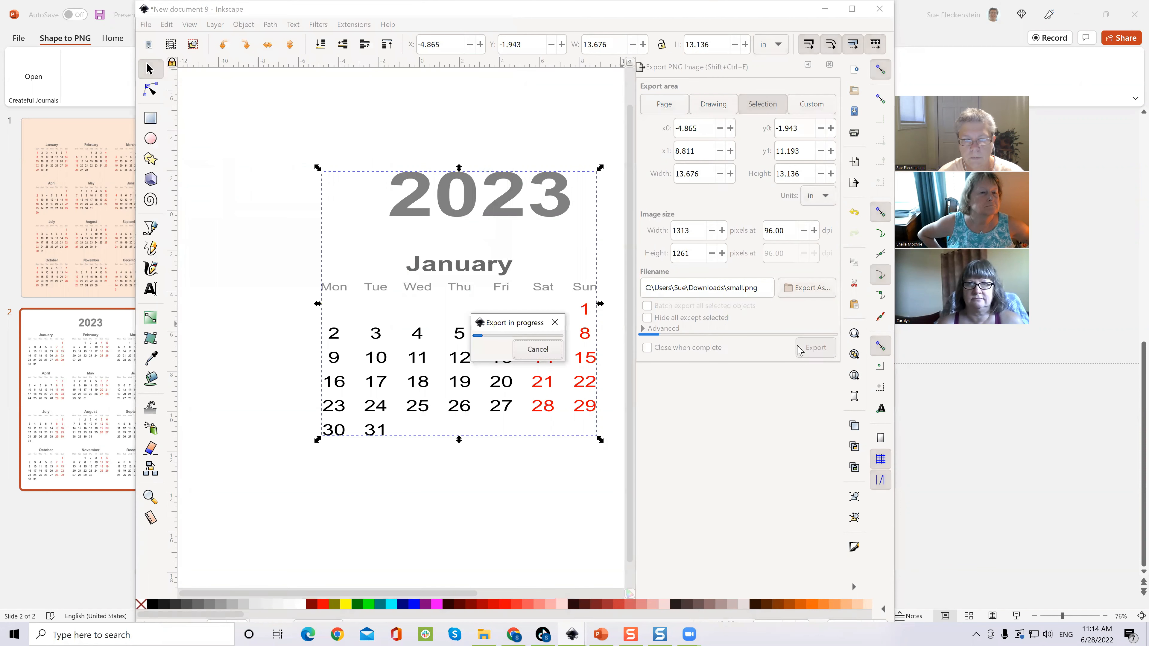
pyautogui.click(483, 634)
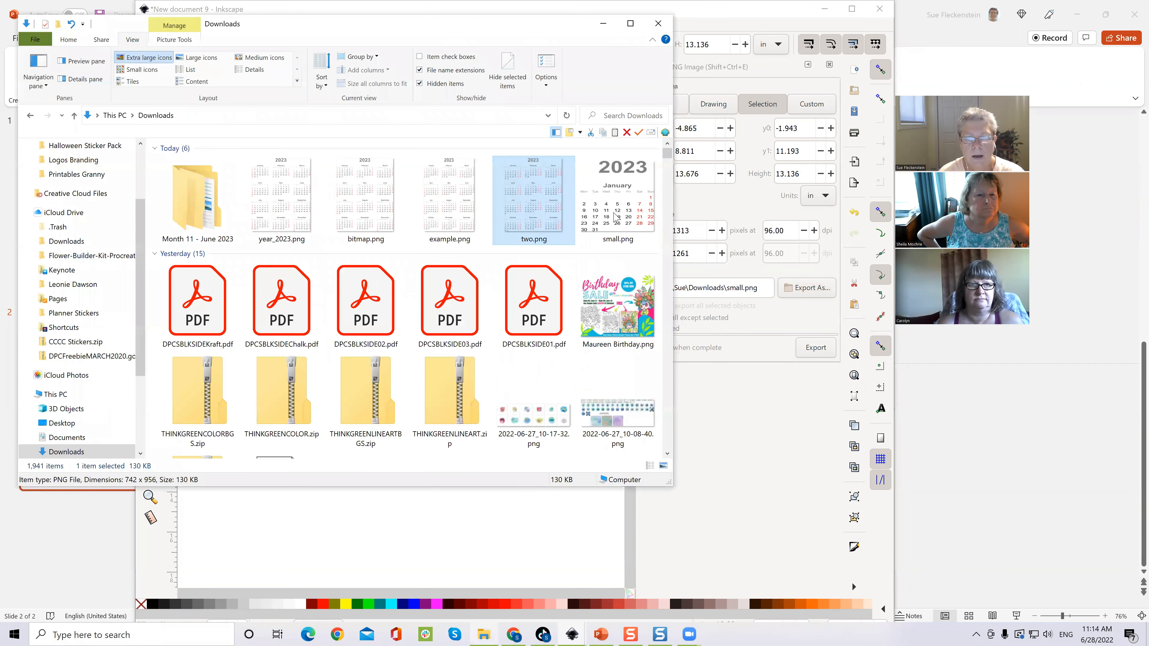
# Step: Duplicate slide 2 to create a third slide in the presentation
pyautogui.click(600, 633)
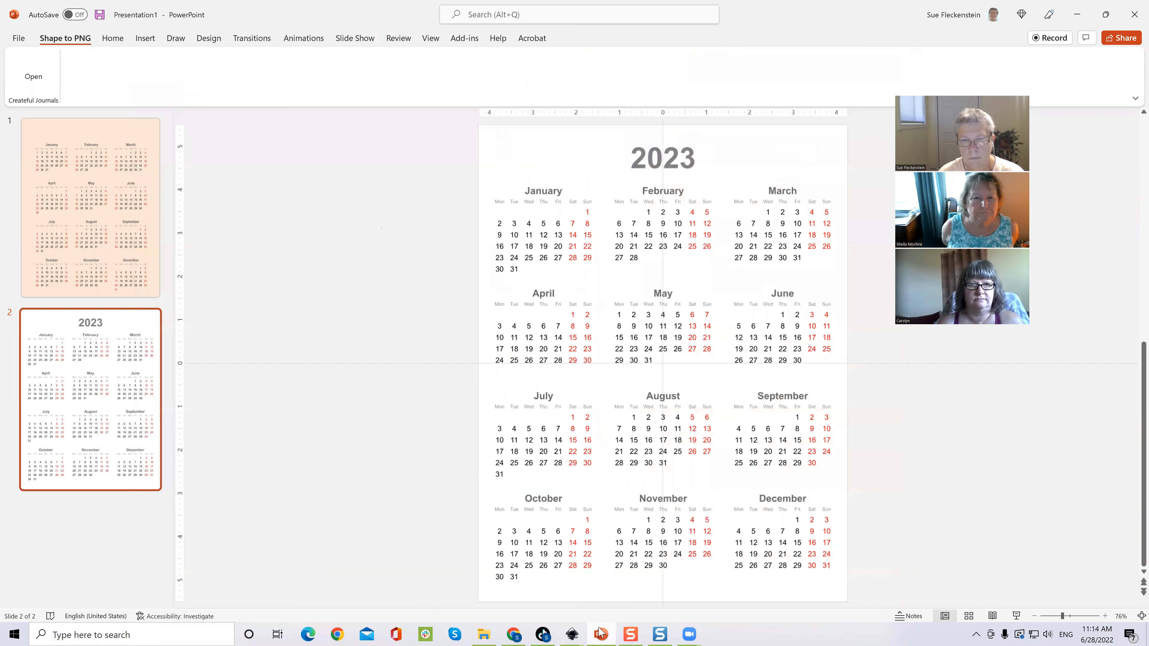
pyautogui.rightClick(103, 408)
pyautogui.click(148, 252)
# Step: Drag small.png onto slide 3, shrink it to about 3.9 × 3.75 in, place it upper right
pyautogui.click(484, 634)
pyautogui.moveTo(768, 267); pyautogui.dragTo(764, 257)
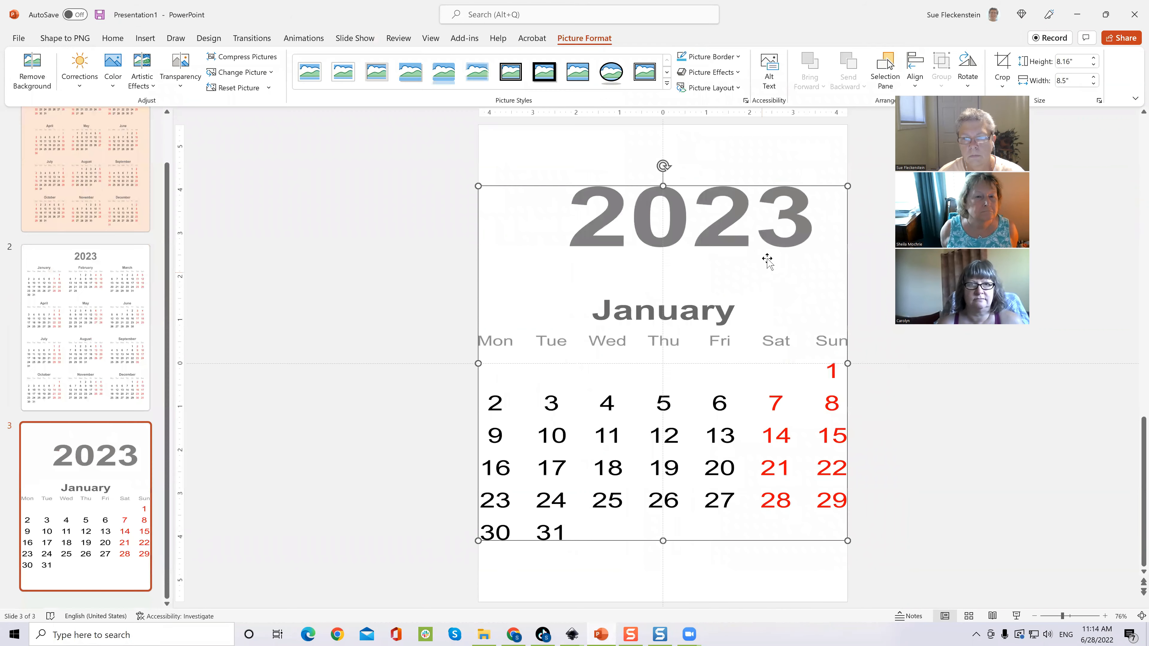
pyautogui.scroll(-1, 468, 596)
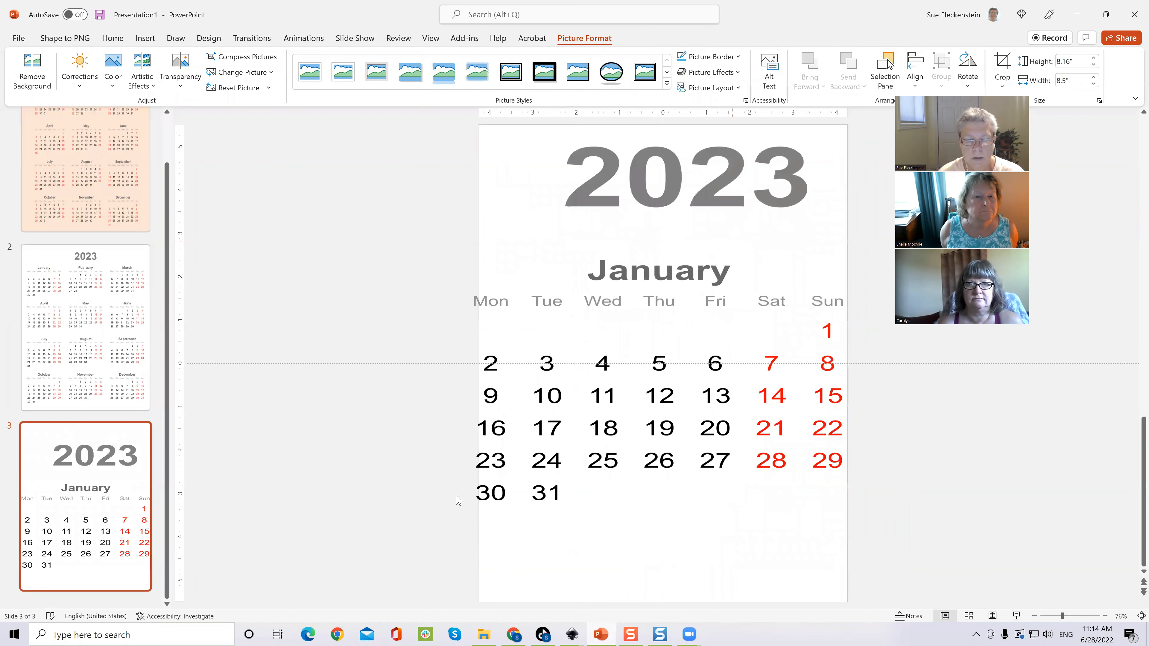
pyautogui.moveTo(614, 334); pyautogui.dragTo(674, 267)
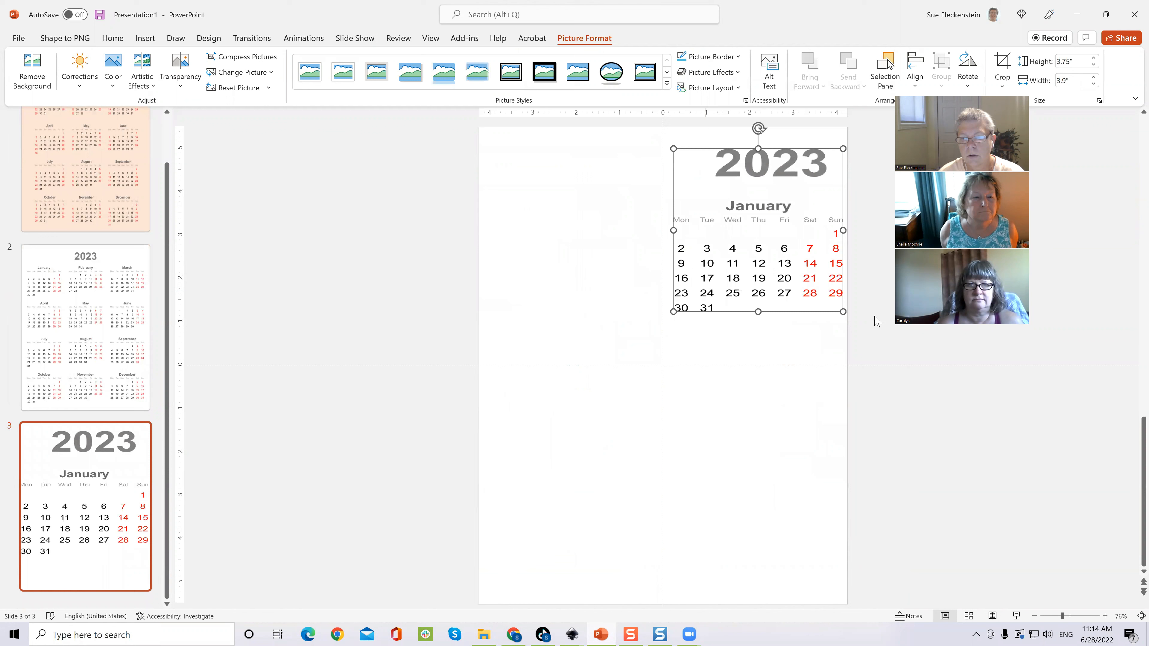
pyautogui.moveTo(837, 309); pyautogui.dragTo(819, 284)
pyautogui.moveTo(761, 254); pyautogui.dragTo(772, 299)
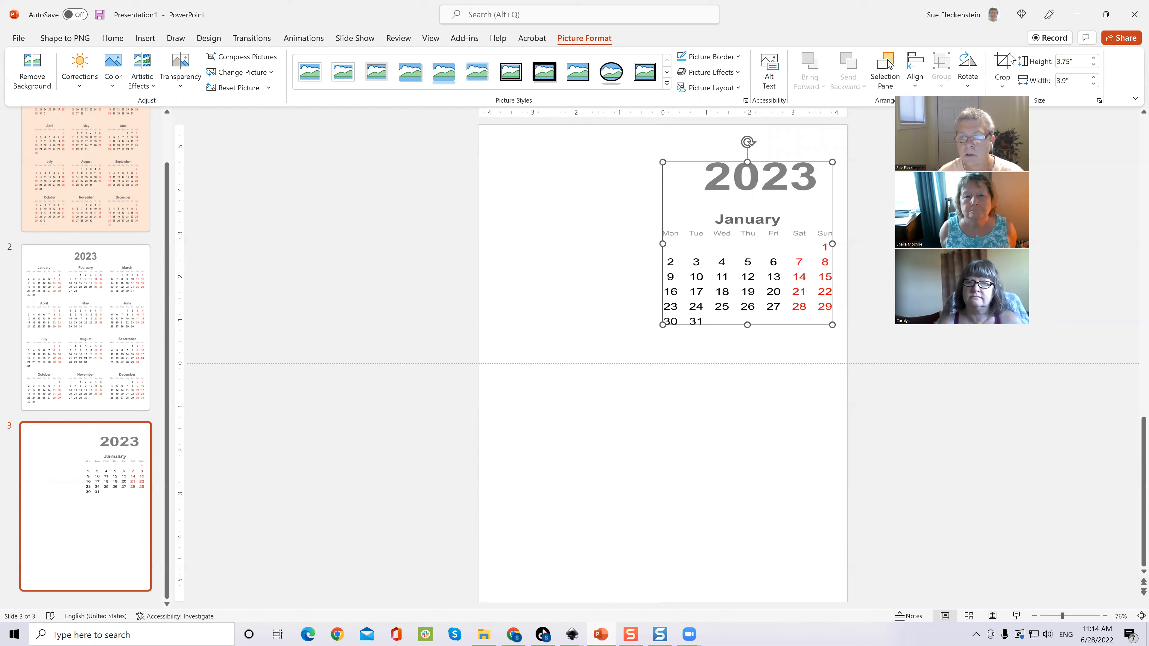
# Step: Crop the 2023 heading off the top of the January calendar picture
pyautogui.click(1002, 63)
pyautogui.moveTo(748, 164); pyautogui.dragTo(759, 203)
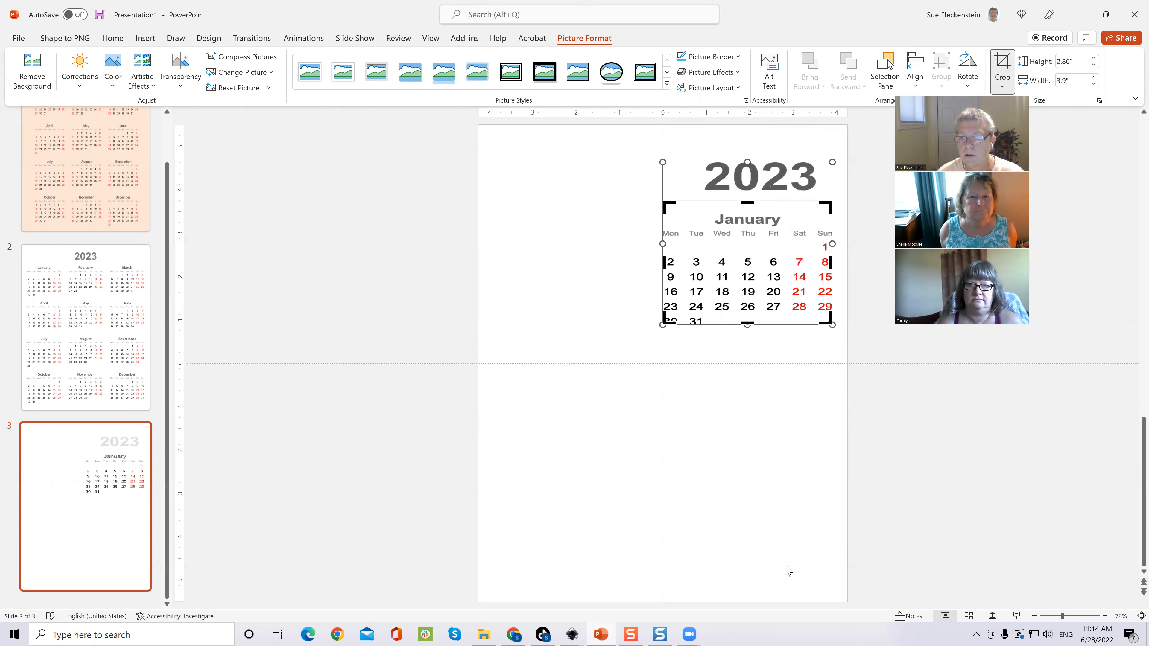
pyautogui.click(791, 480)
pyautogui.click(779, 293)
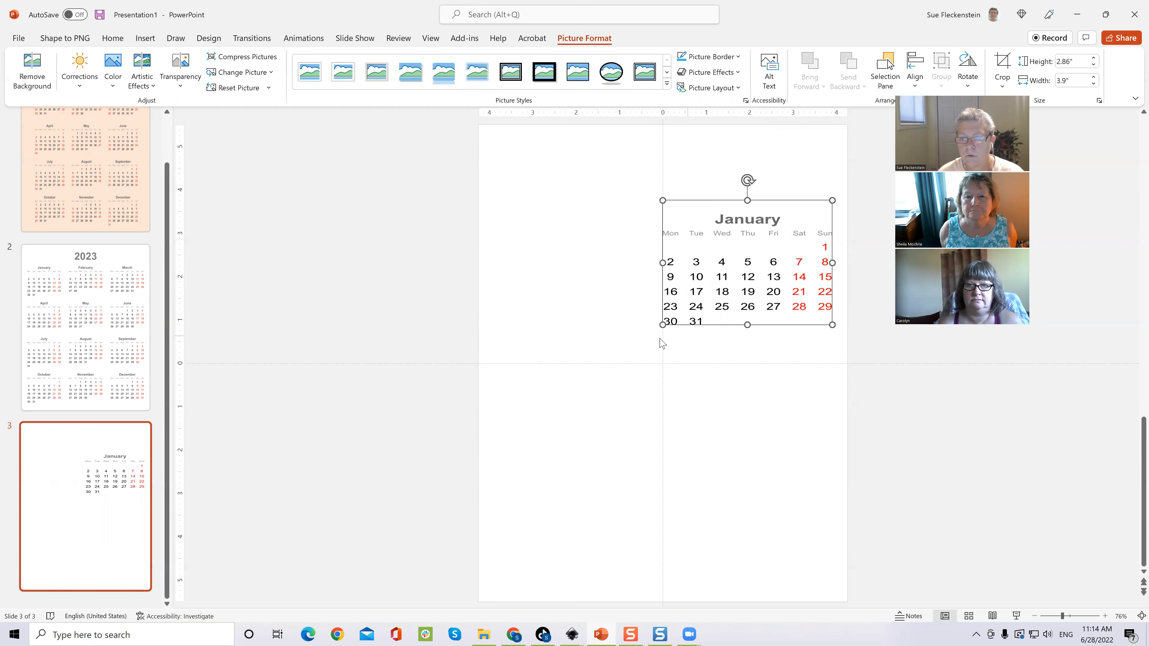